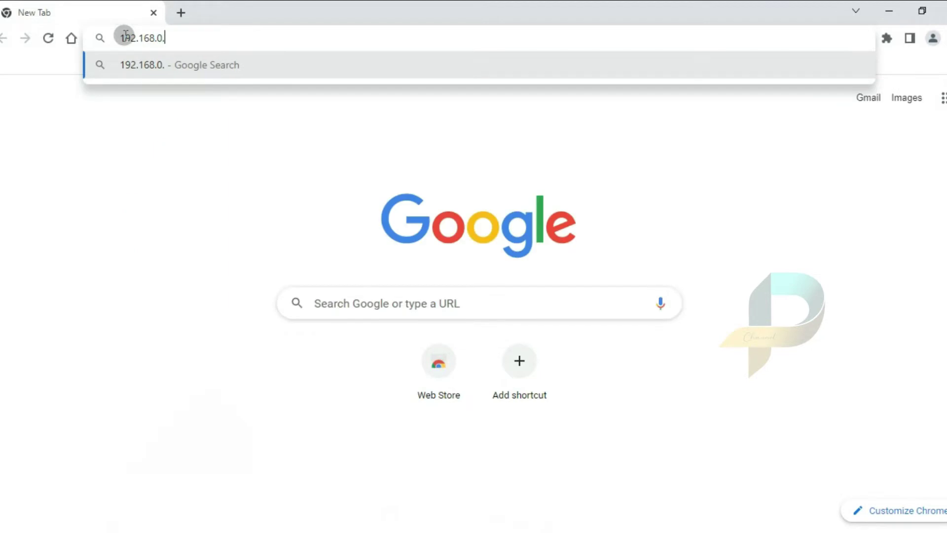
Load 192.168.0.1 and set a new administrator password, entering it in both password fields
key(Return)
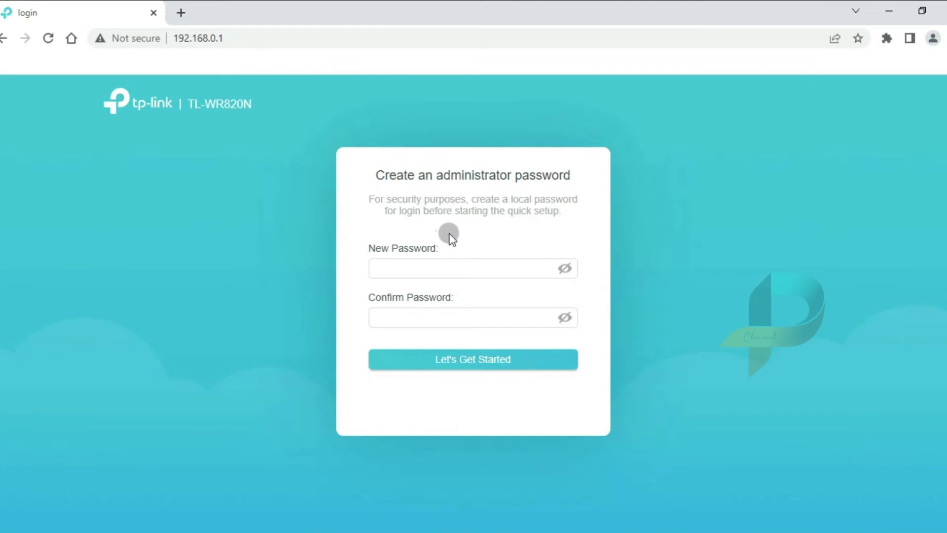
click(466, 261)
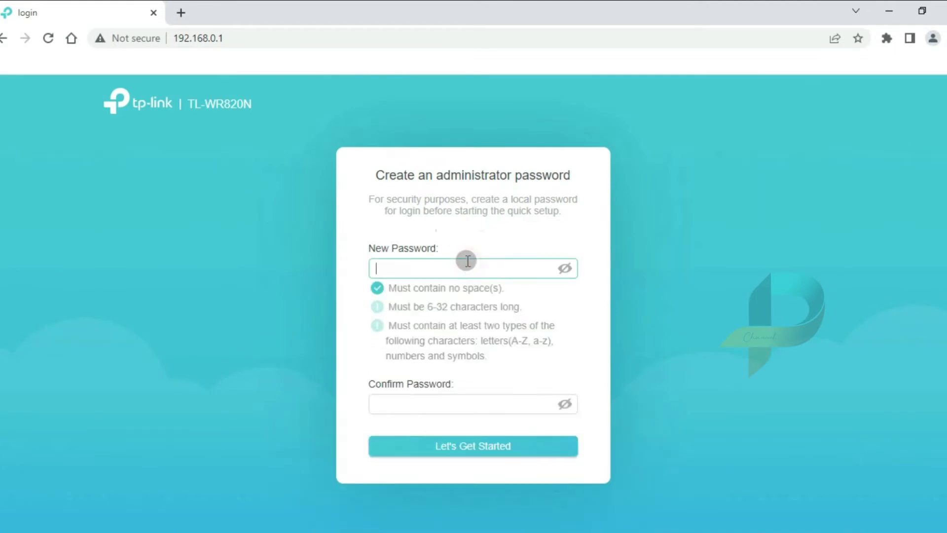
text(•••••••••)
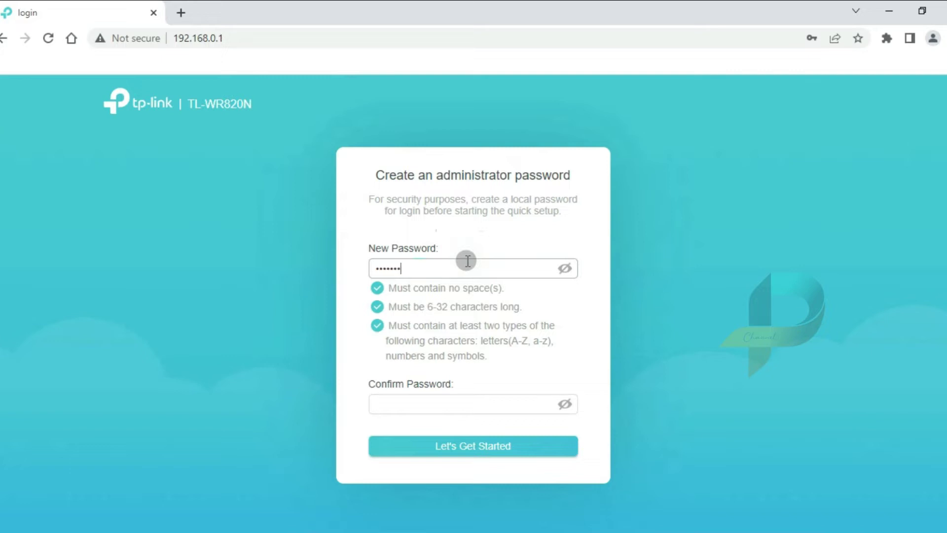
click(564, 269)
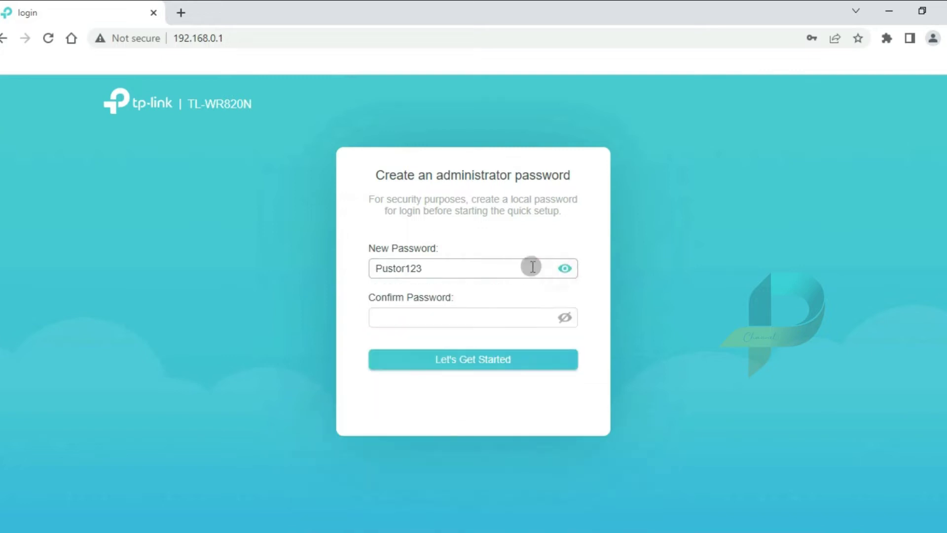
drag(498, 262, 370, 272)
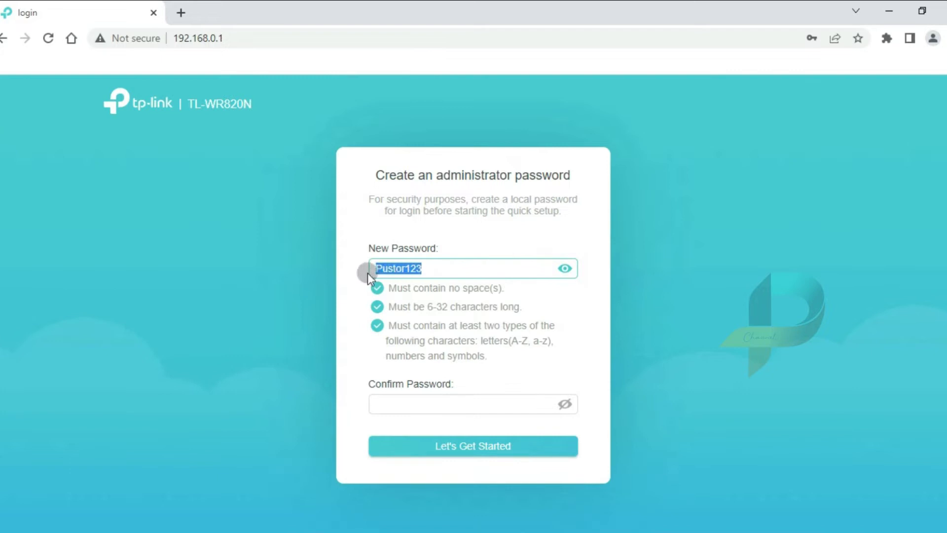
click(474, 403)
key(ctrl+v)
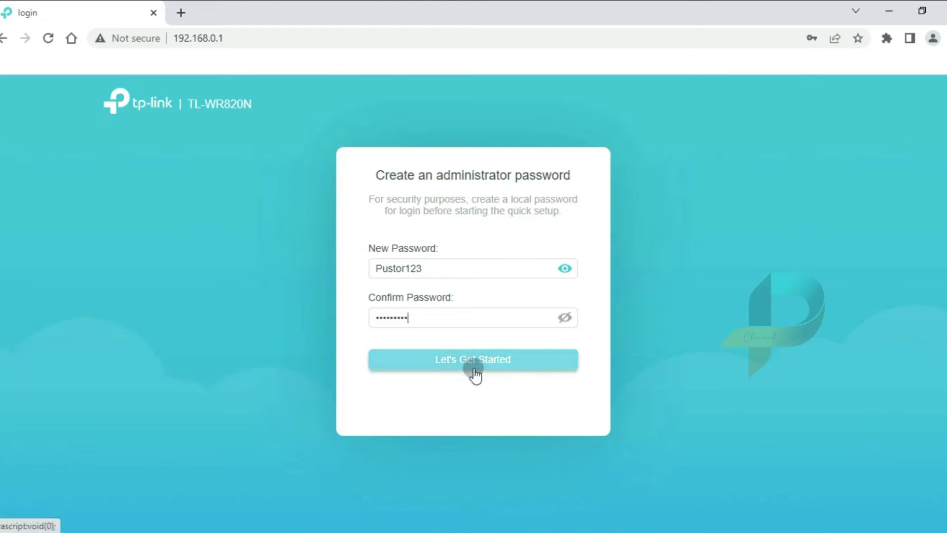
click(473, 365)
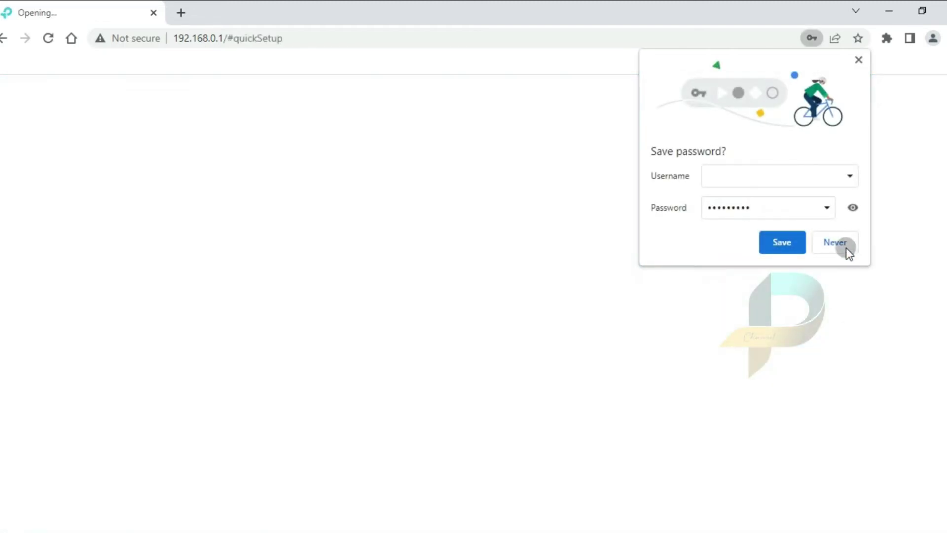
Decline Chrome's offer to save the password and quit the quick setup wizard
click(841, 245)
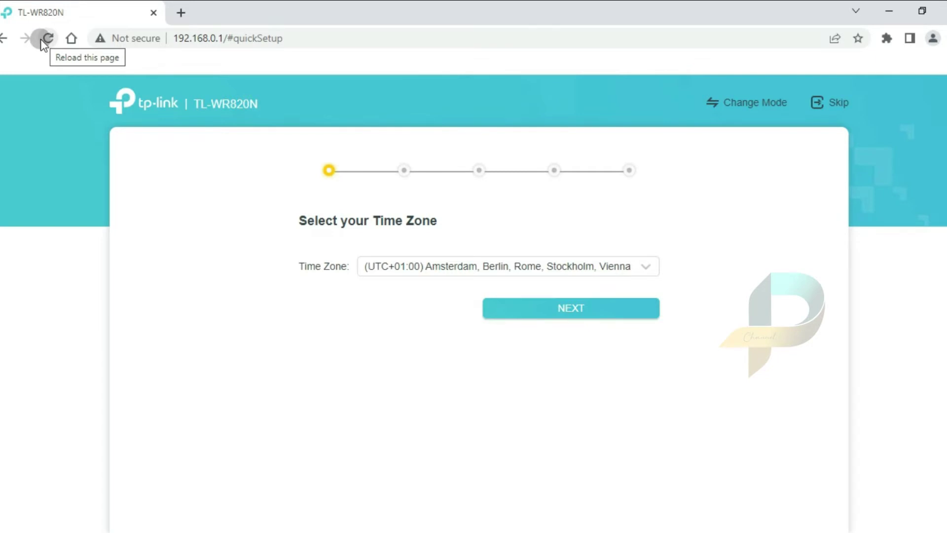
click(832, 103)
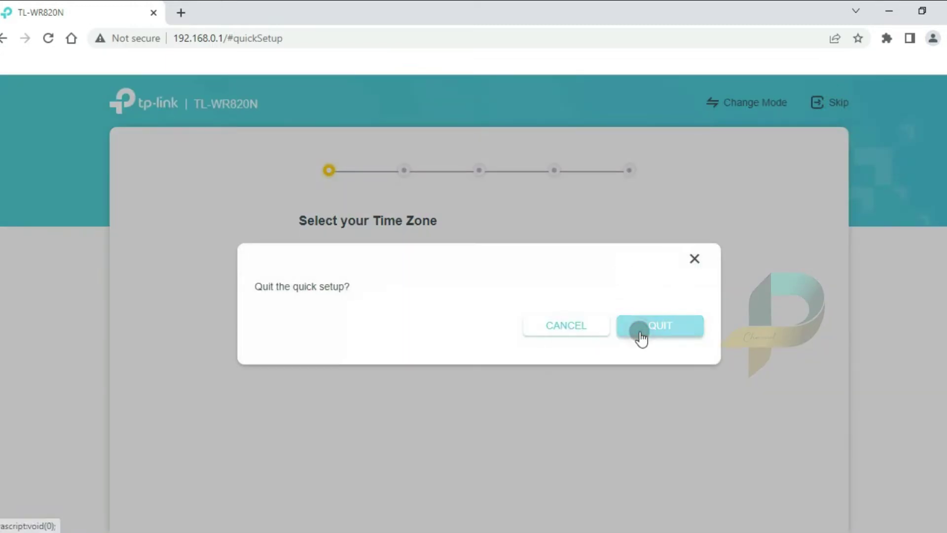
click(640, 333)
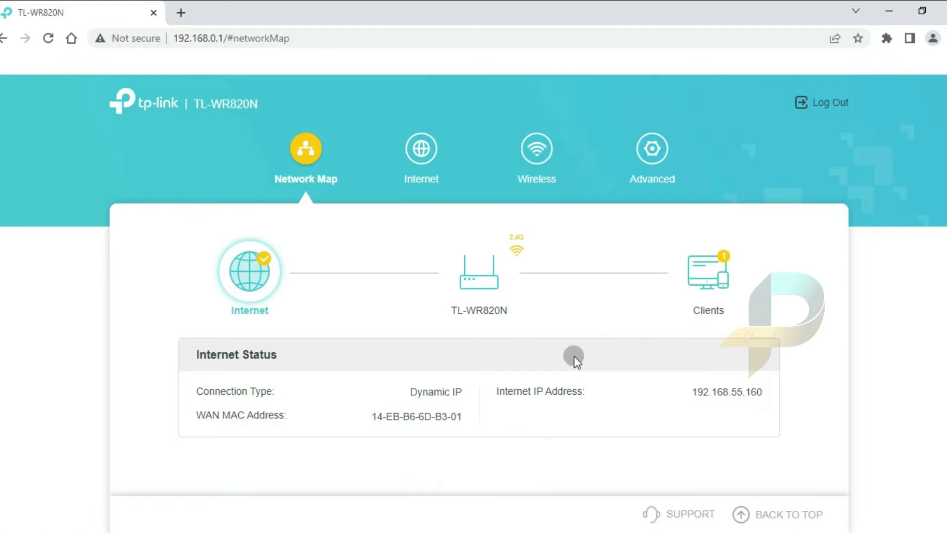
On Network Map, highlight the Dynamic IP type and internet IP 192.168.55.160, then go to Advanced
drag(402, 395, 460, 394)
click(454, 398)
drag(691, 394, 758, 403)
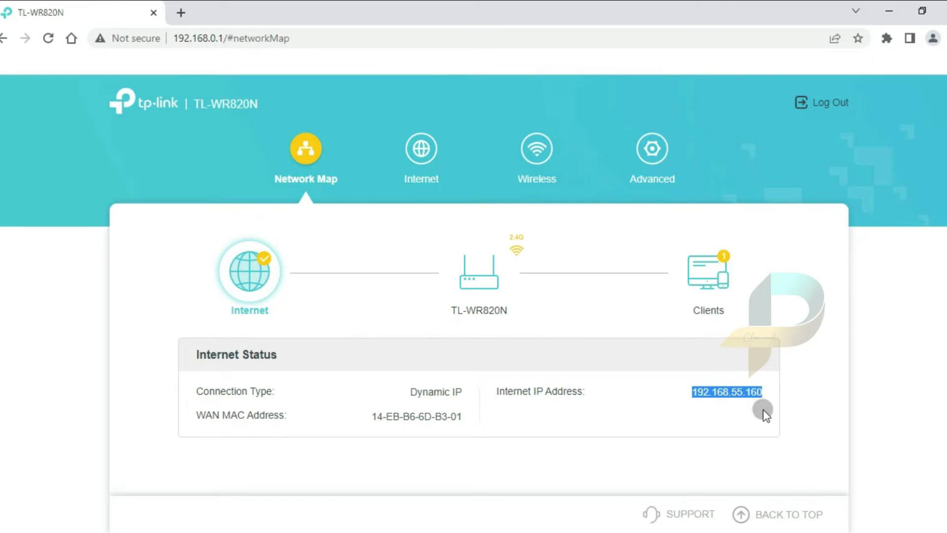
click(762, 412)
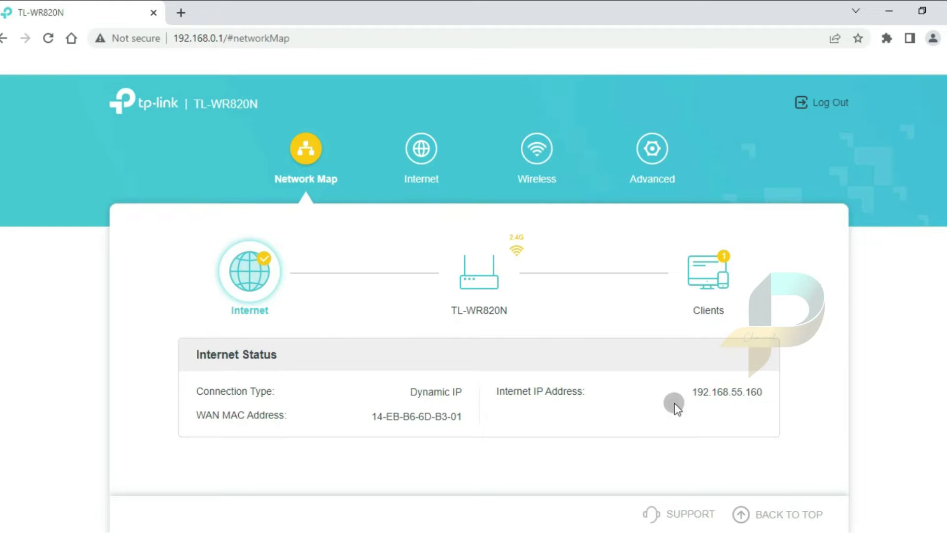
click(651, 149)
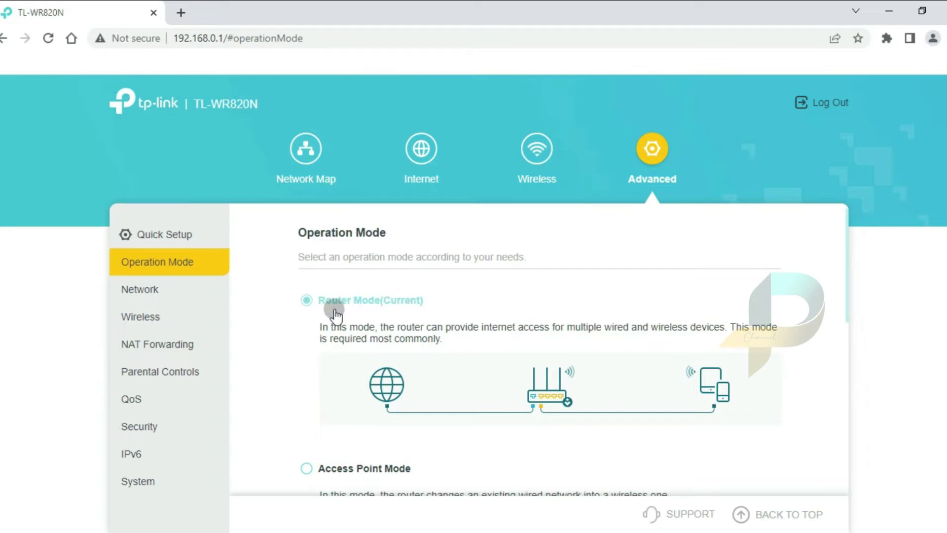
Show Advanced > Network > Status and highlight the Dynamic IP connection type and its IP address
click(157, 291)
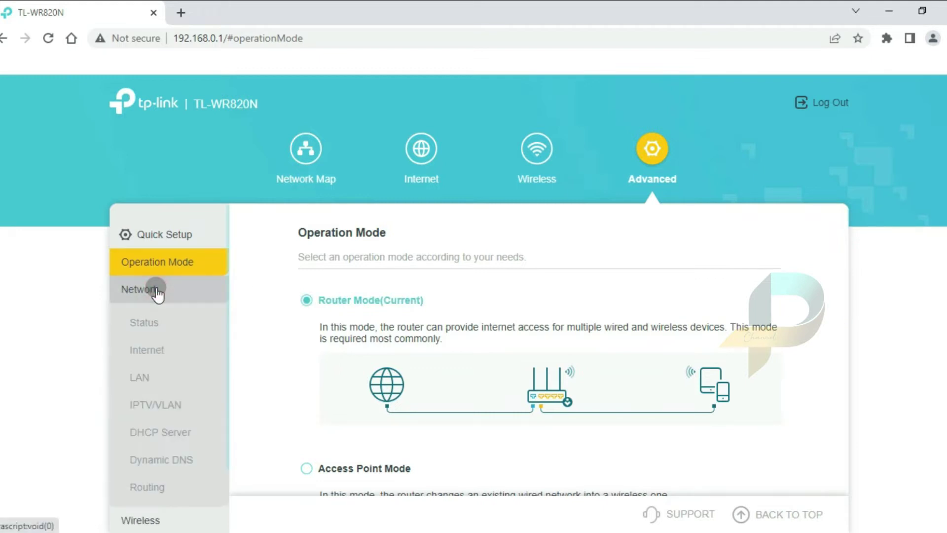
click(146, 325)
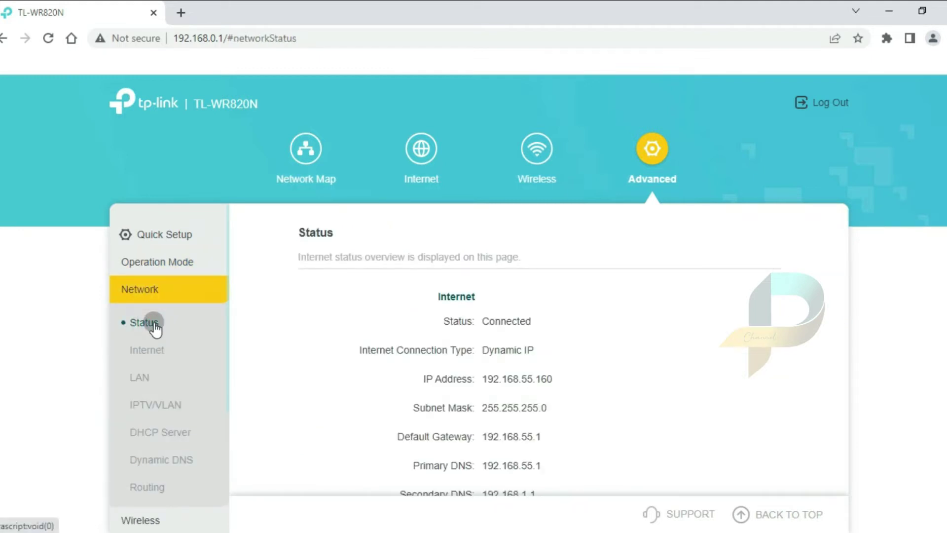
scroll(712, 324, down, 2)
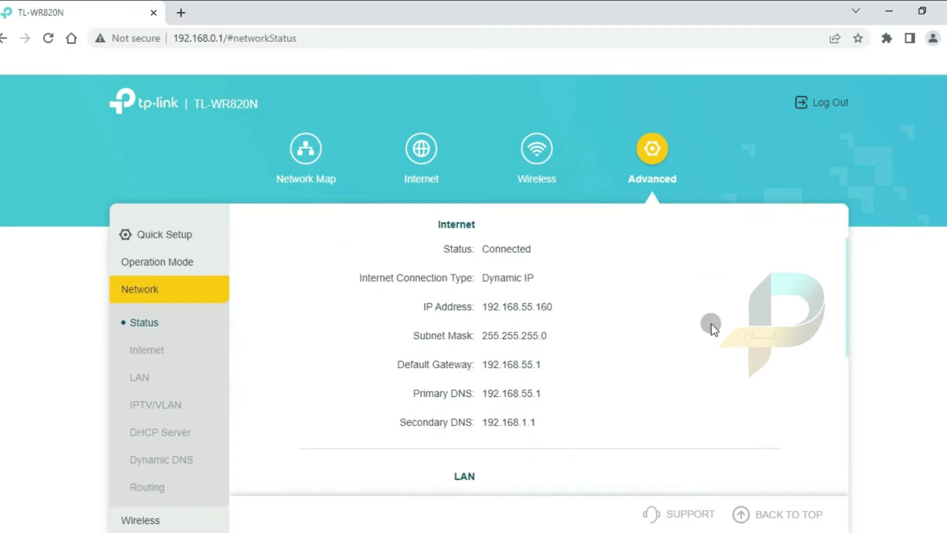
drag(499, 286, 542, 289)
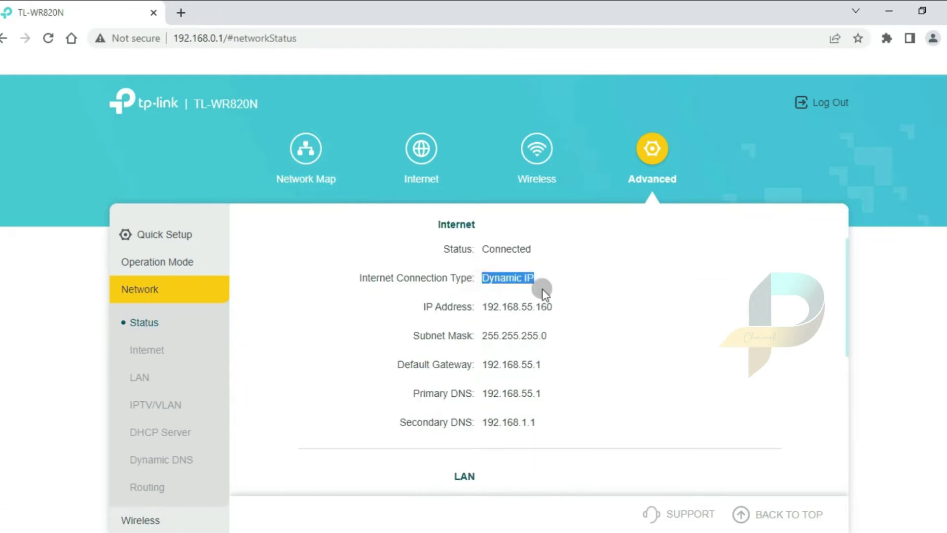
click(598, 307)
click(489, 310)
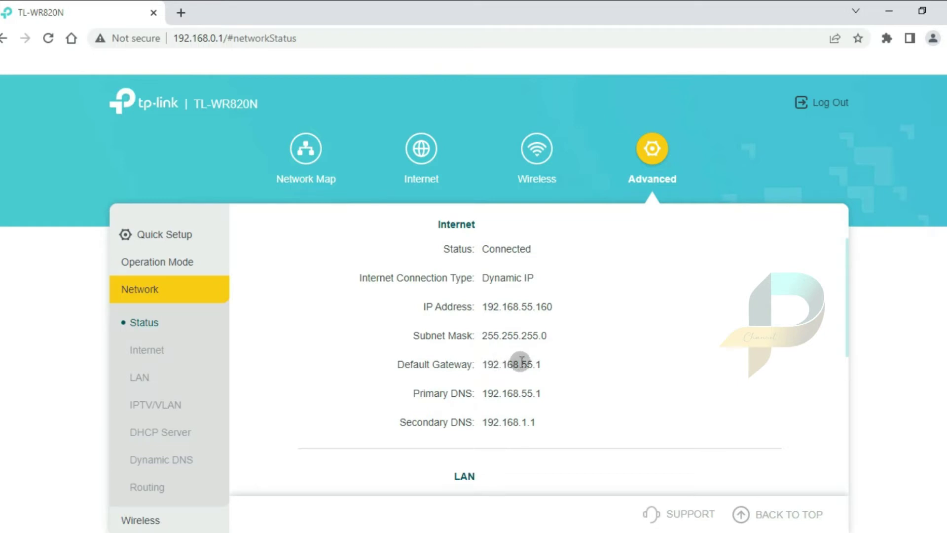
click(581, 367)
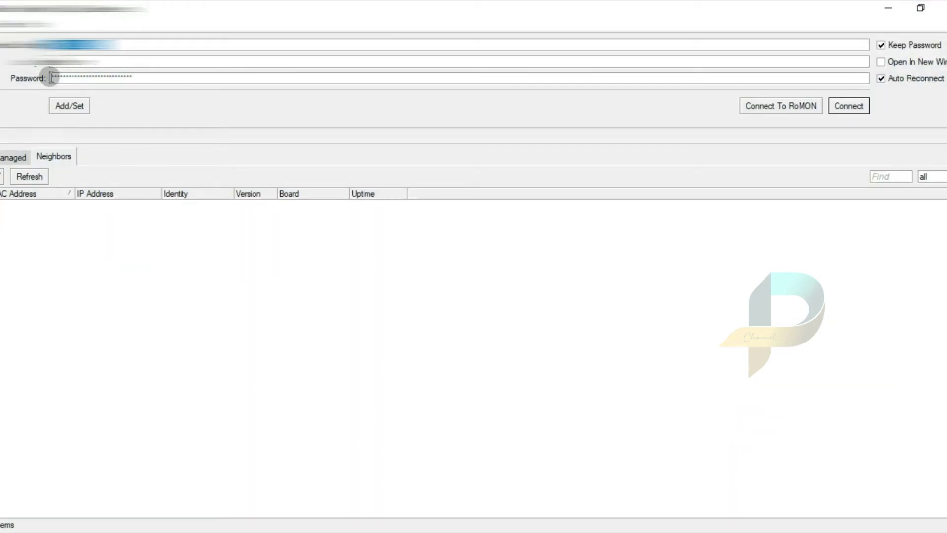
Connect to the MikroTik in WinBox and select host 192.168.55.160 under IP > Hotspot > Hosts
click(132, 77)
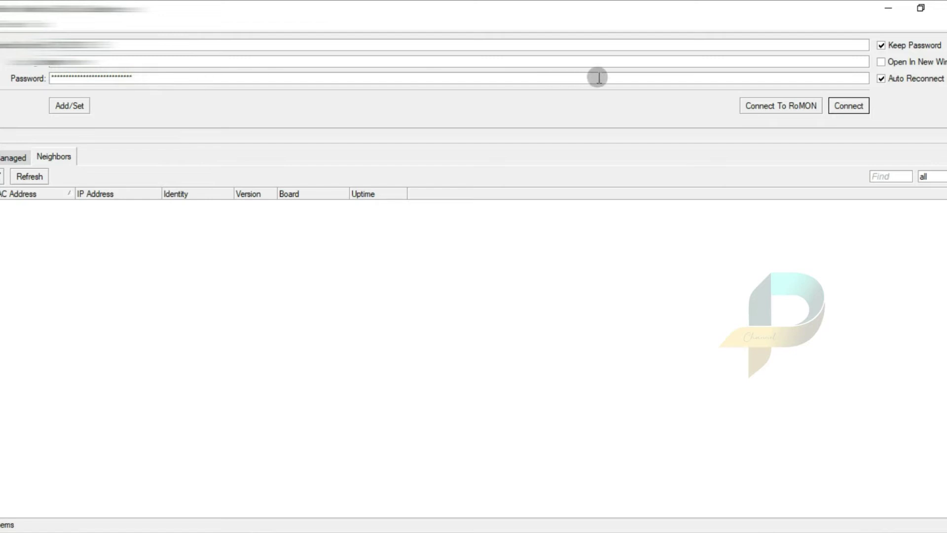
click(847, 108)
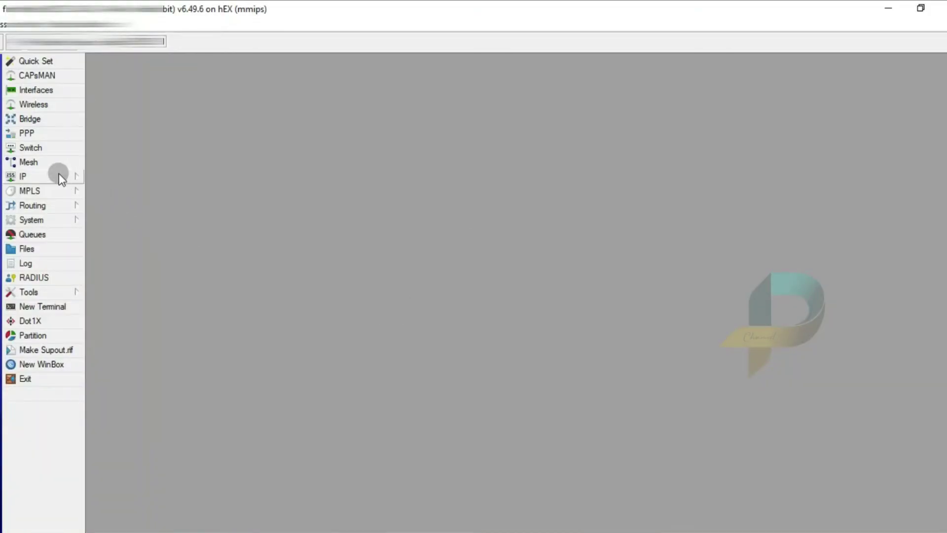
click(44, 178)
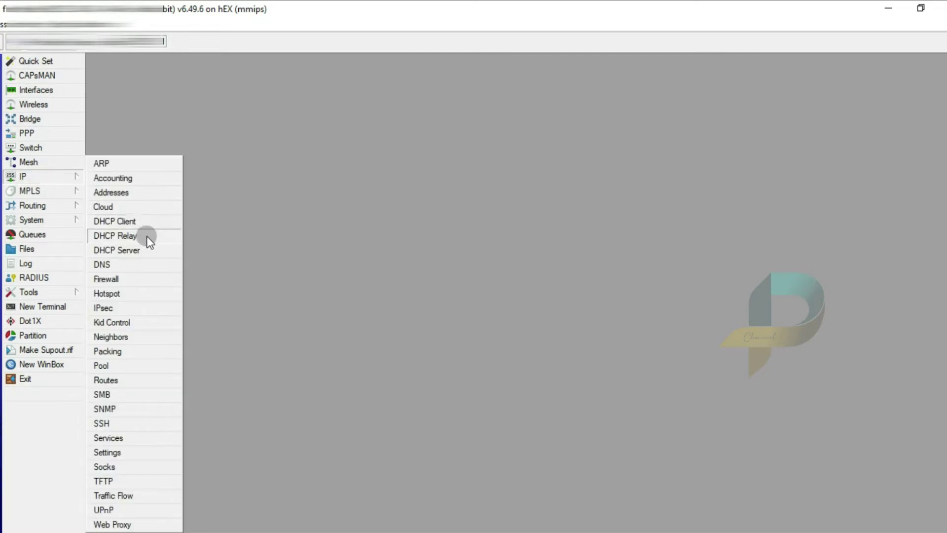
click(112, 296)
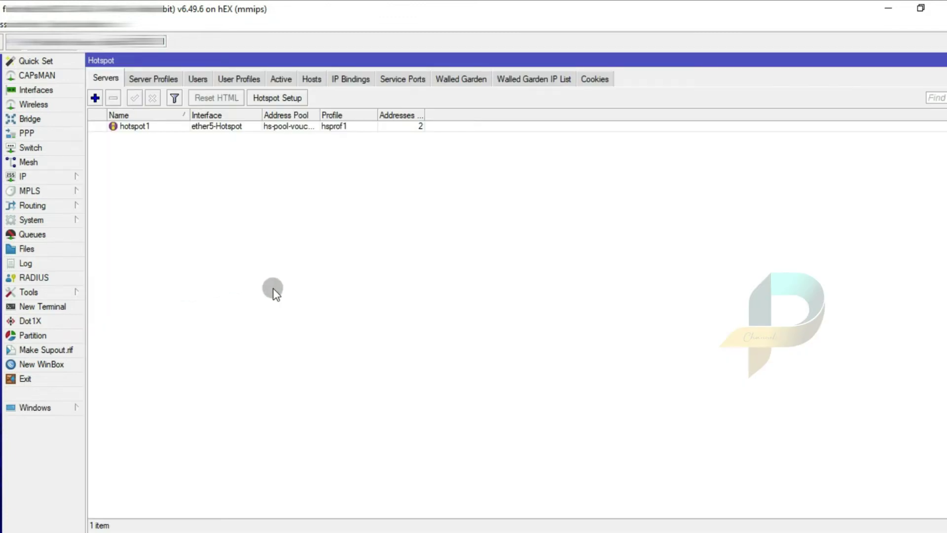
click(310, 79)
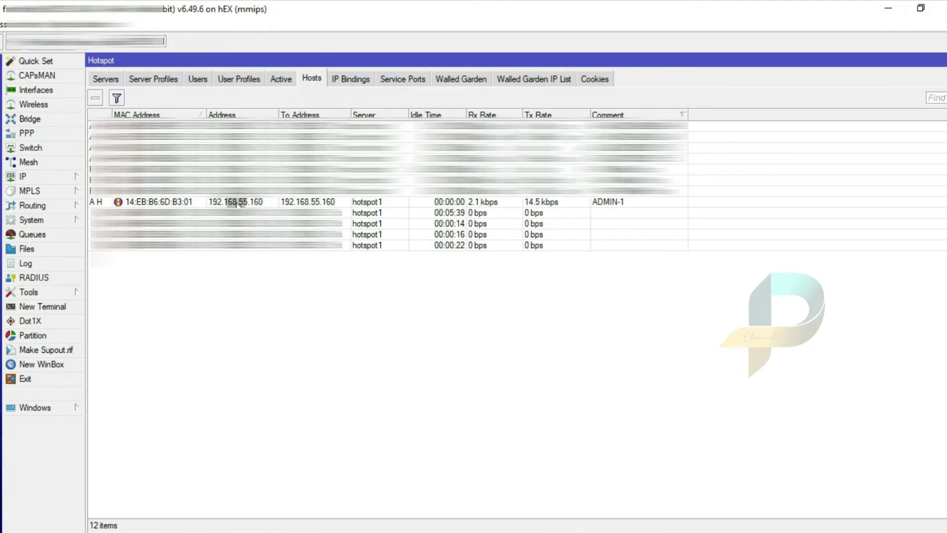
click(261, 202)
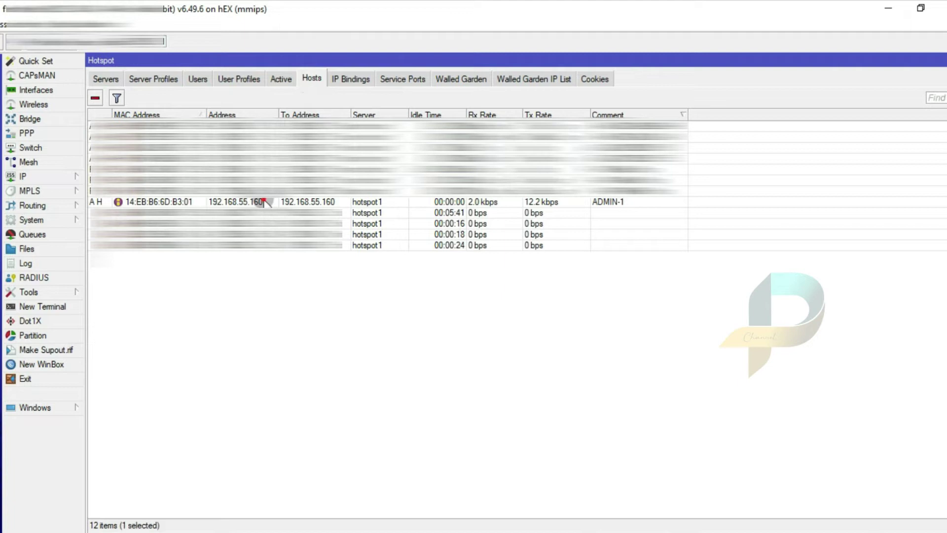
Create a bypassed IP binding for the 192.168.55.160 hotspot host
right_click(265, 200)
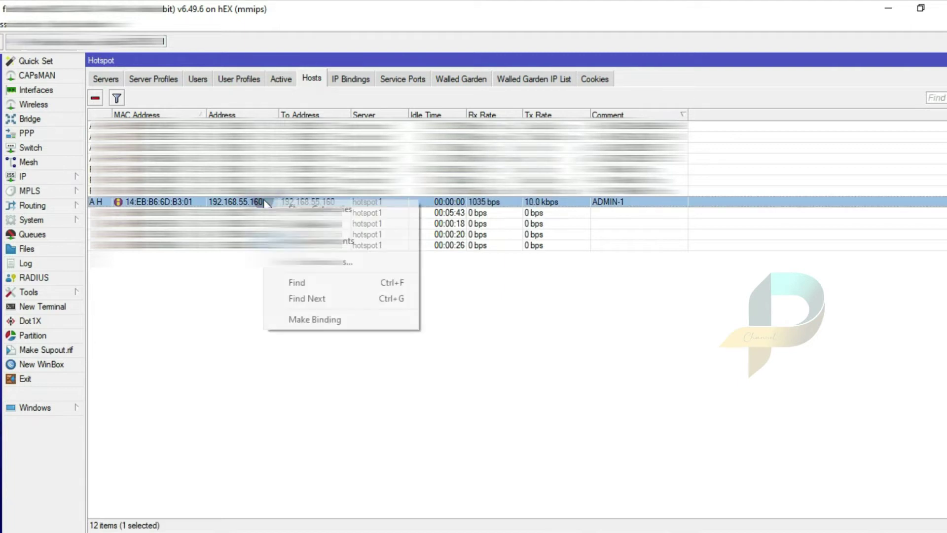
click(329, 320)
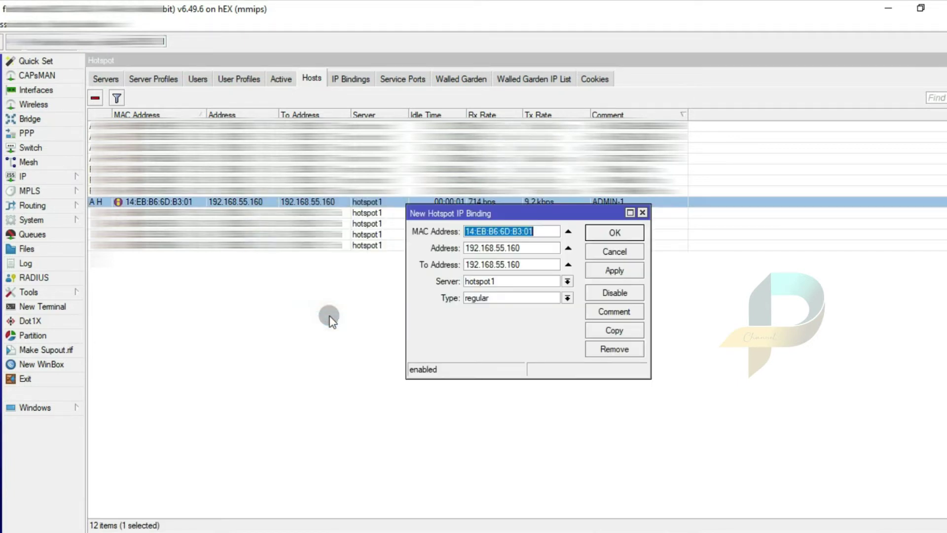
click(484, 298)
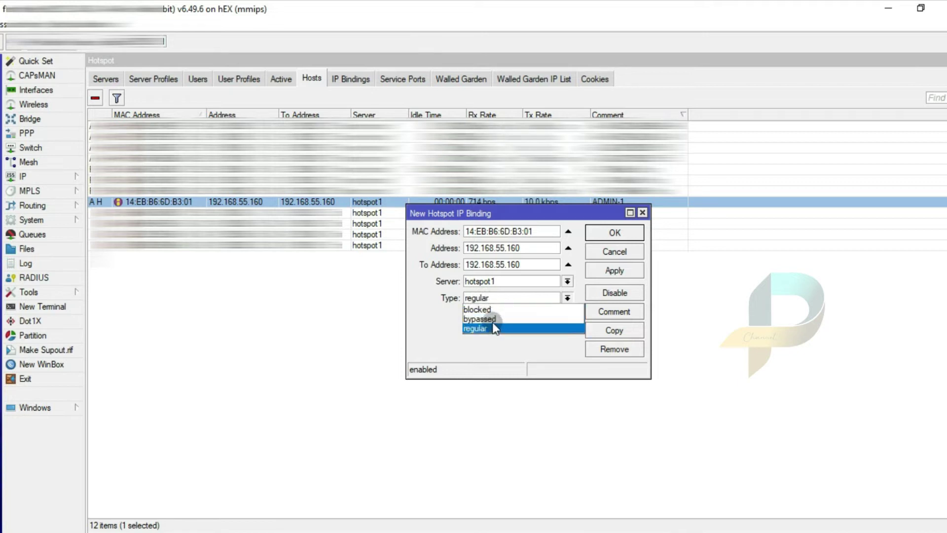
click(492, 320)
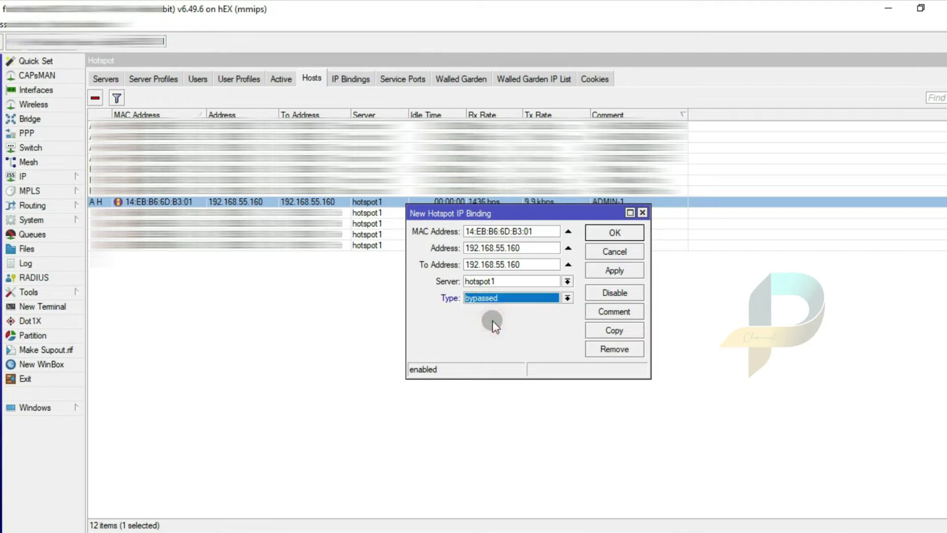
click(591, 272)
click(606, 229)
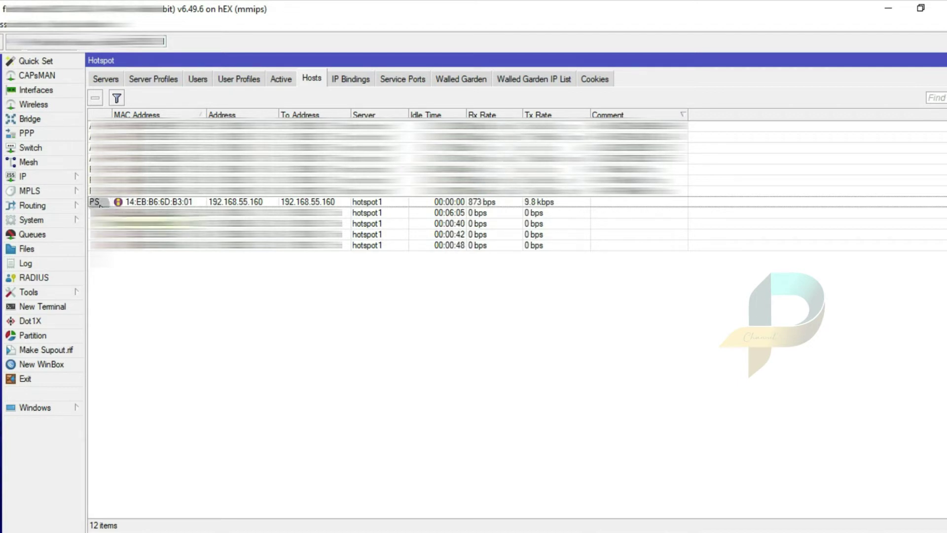
Open the IP > ARP list
click(82, 206)
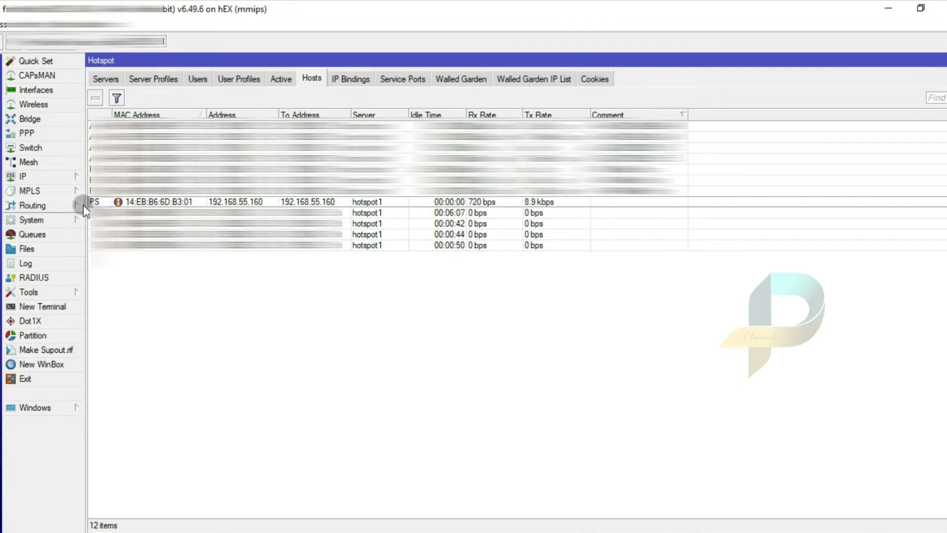
click(67, 179)
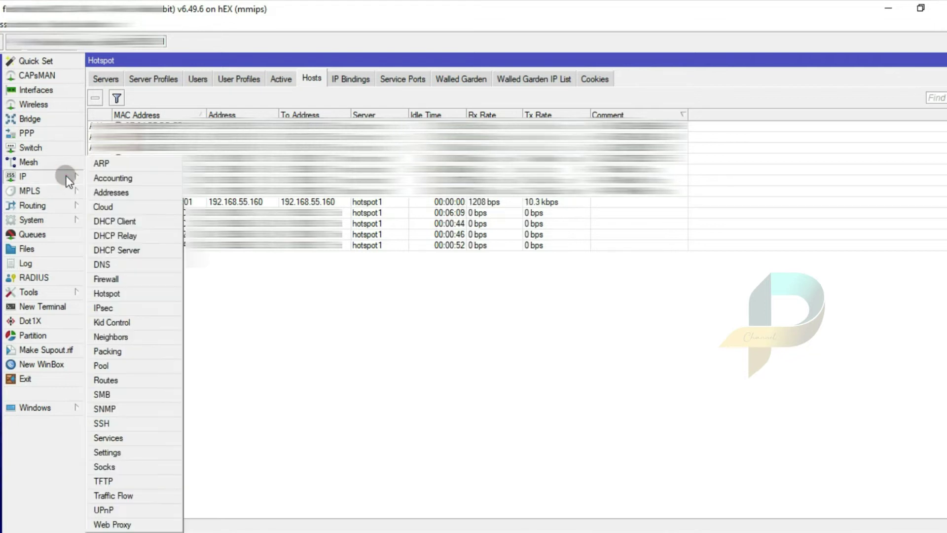
click(111, 163)
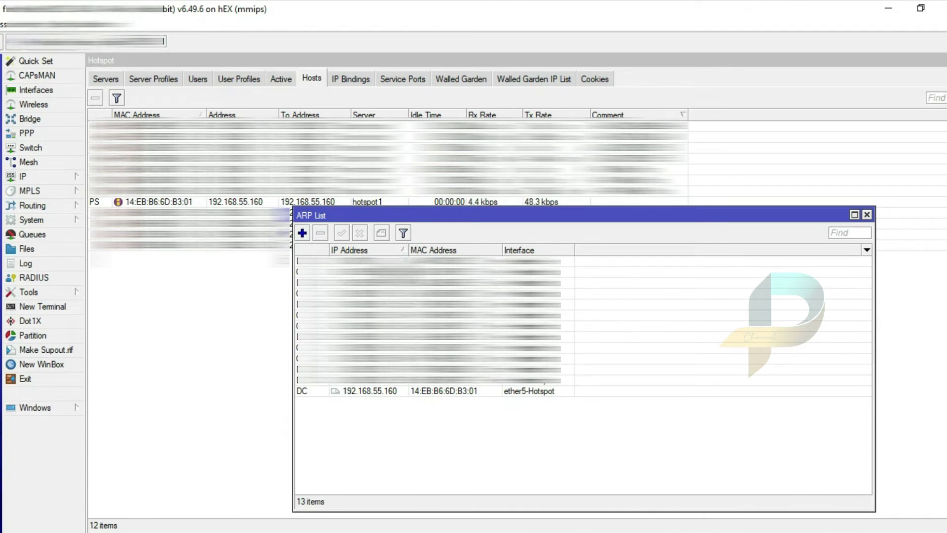
Make the 192.168.55.160 ARP entry static and close the ARP list
click(396, 391)
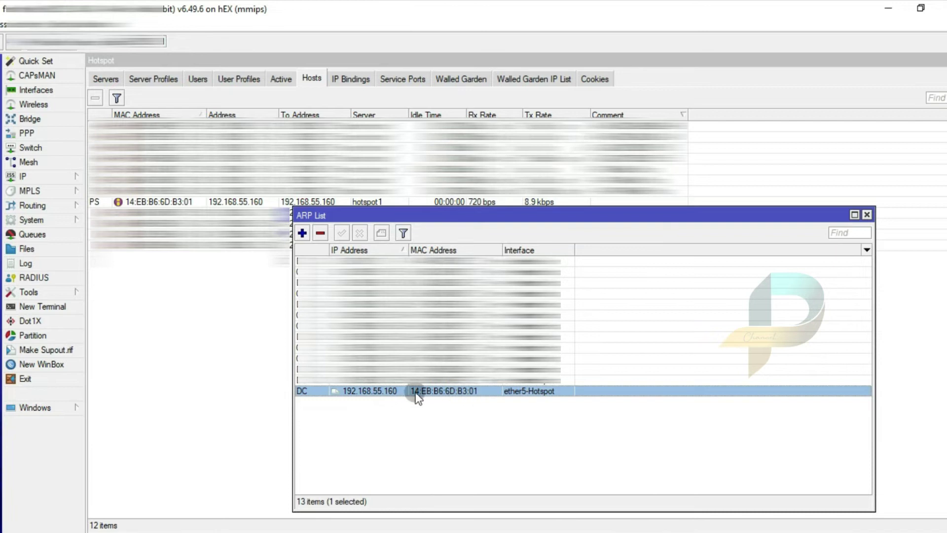
right_click(401, 392)
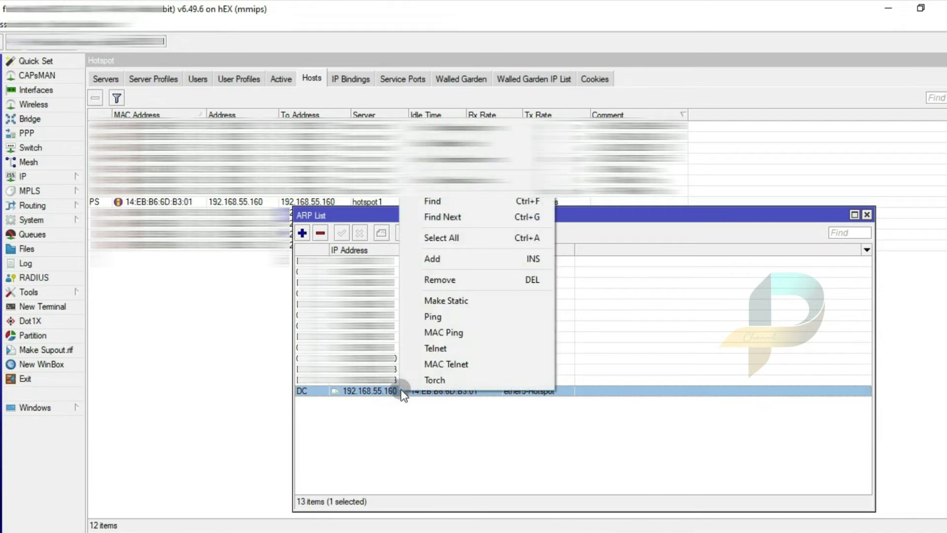
click(446, 304)
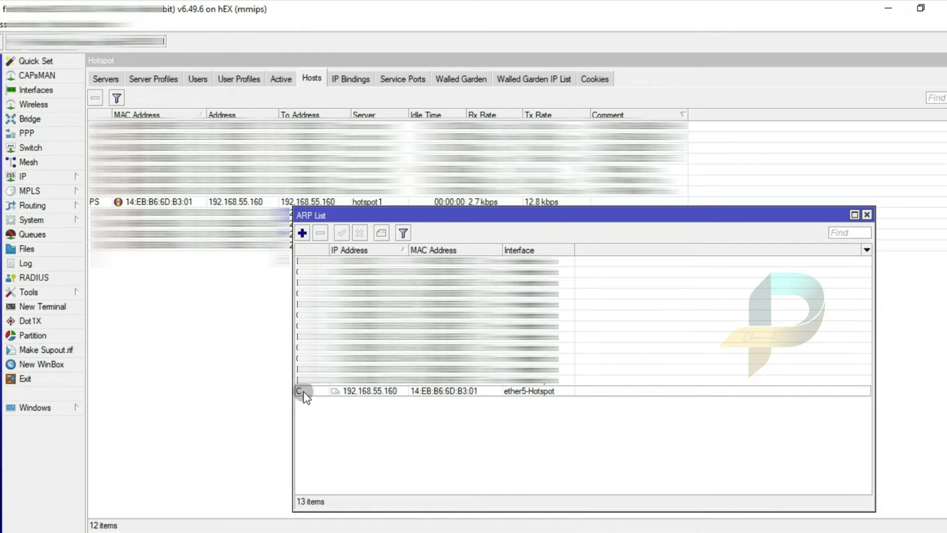
click(866, 215)
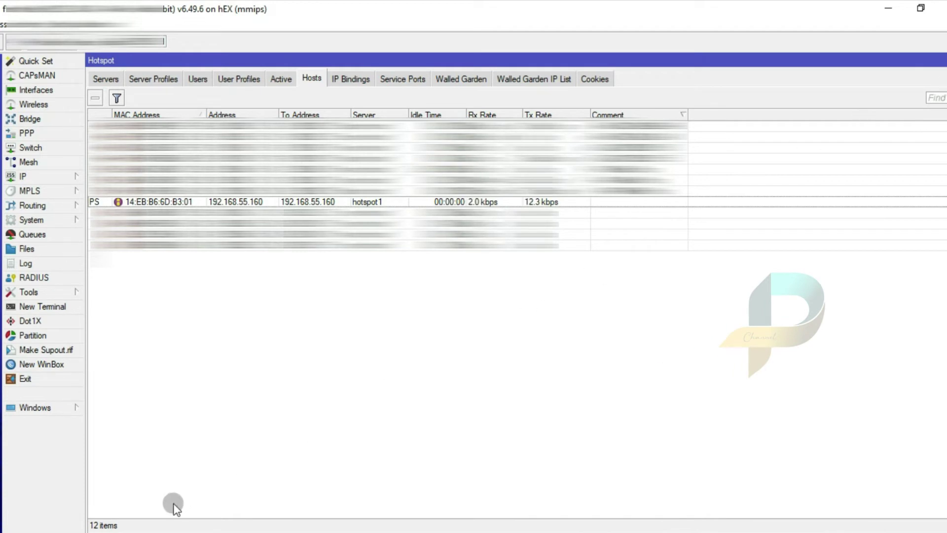
click(138, 532)
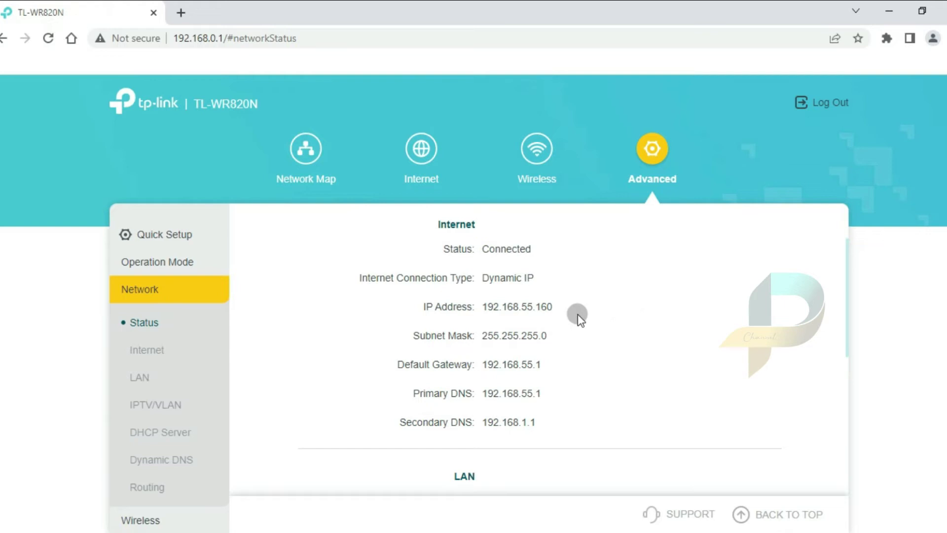
Set the Internet connection to Static IP 192.168.55.160, mask 255.255.255.0, gateway 192.168.55.1
click(148, 350)
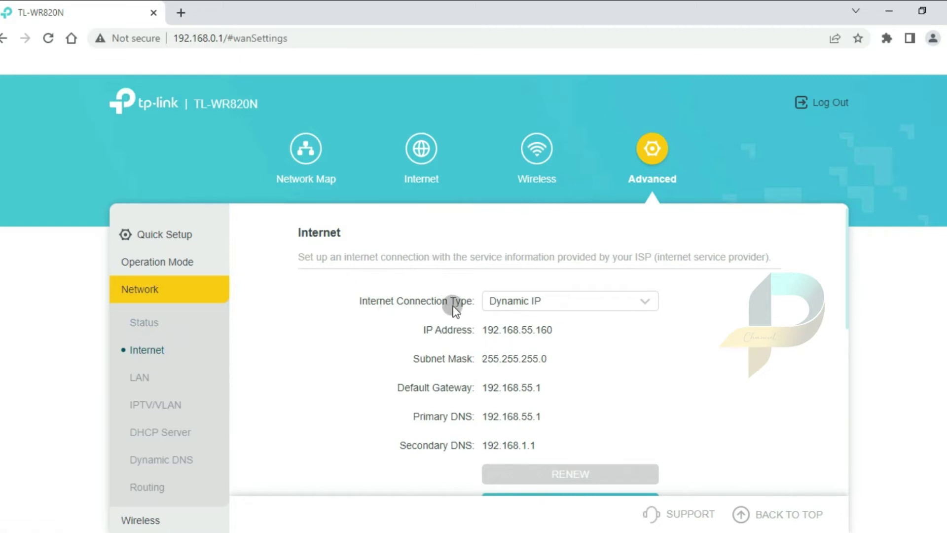
click(551, 301)
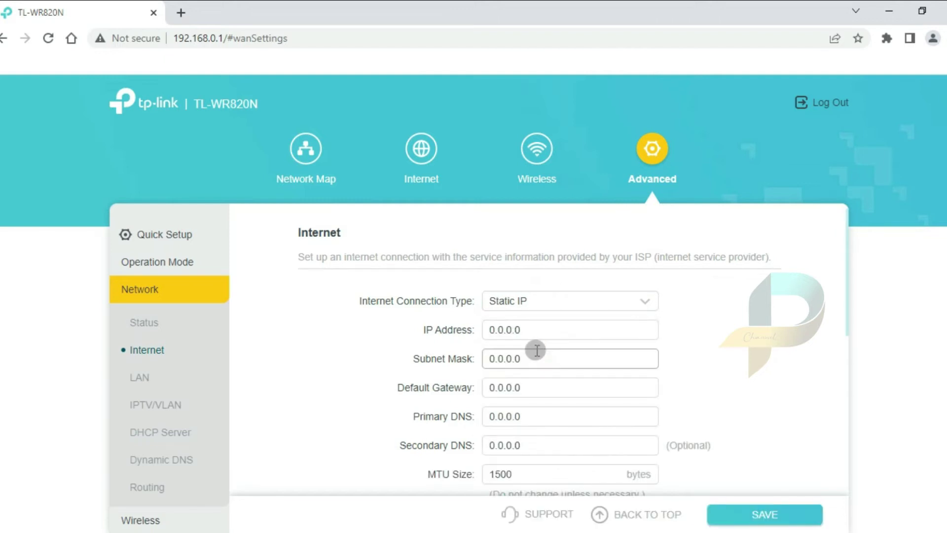
drag(544, 329, 489, 333)
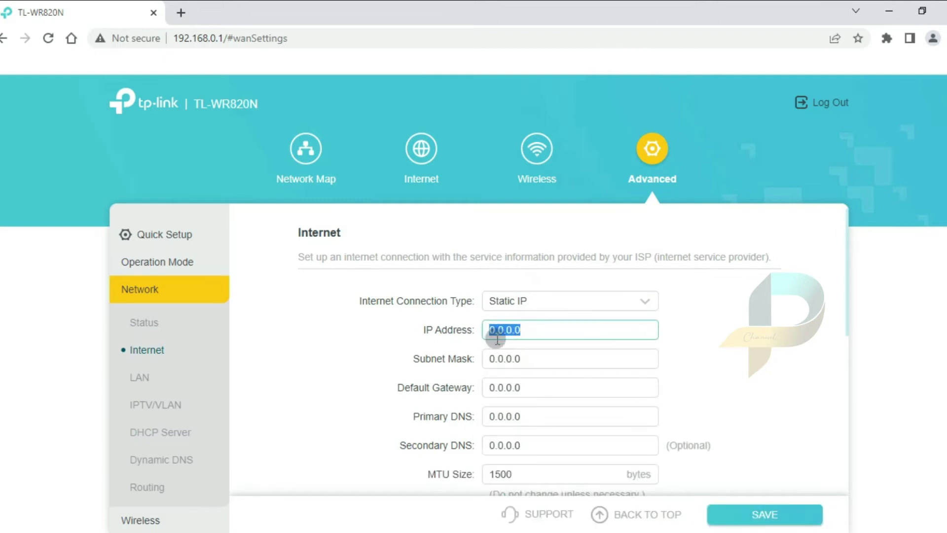
text(192.168.55.160)
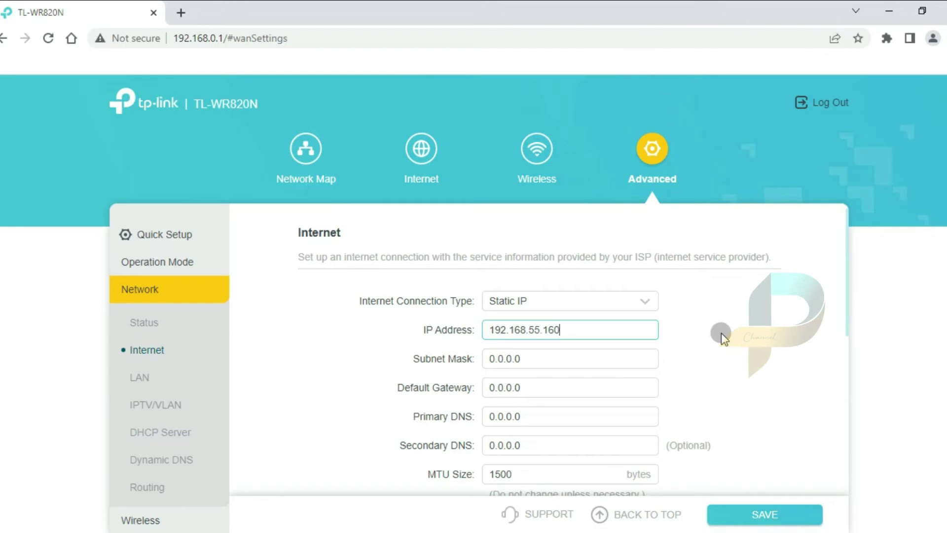
drag(552, 358, 482, 363)
text(255.255.255)
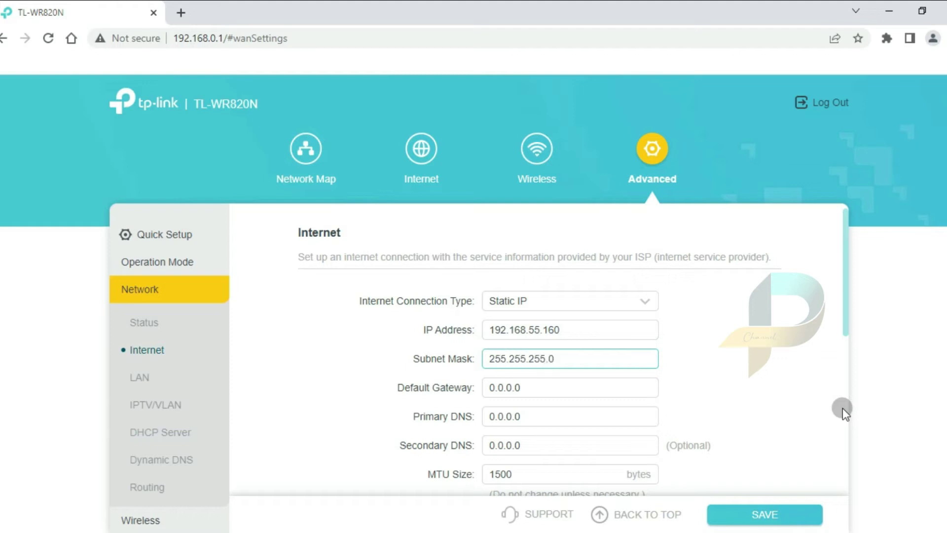
drag(540, 393, 487, 392)
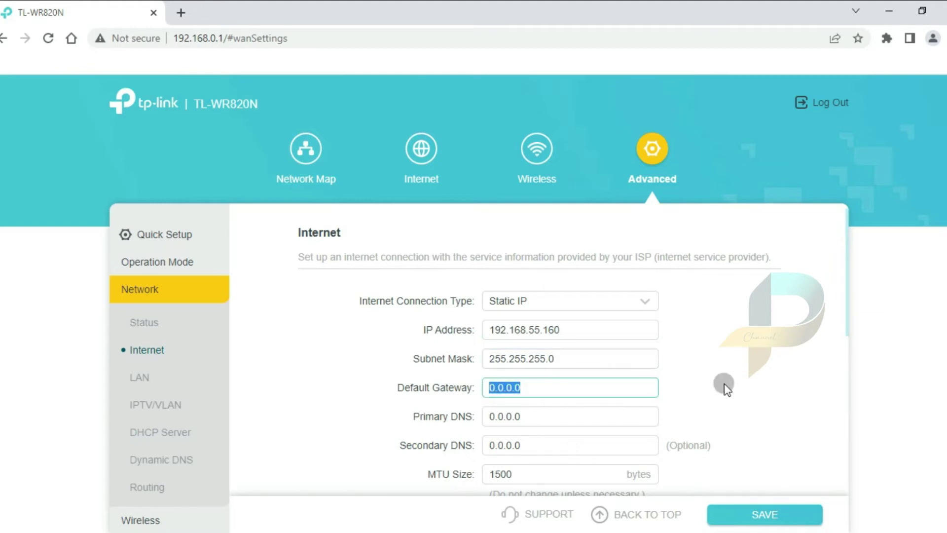
text(192.168.55.1)
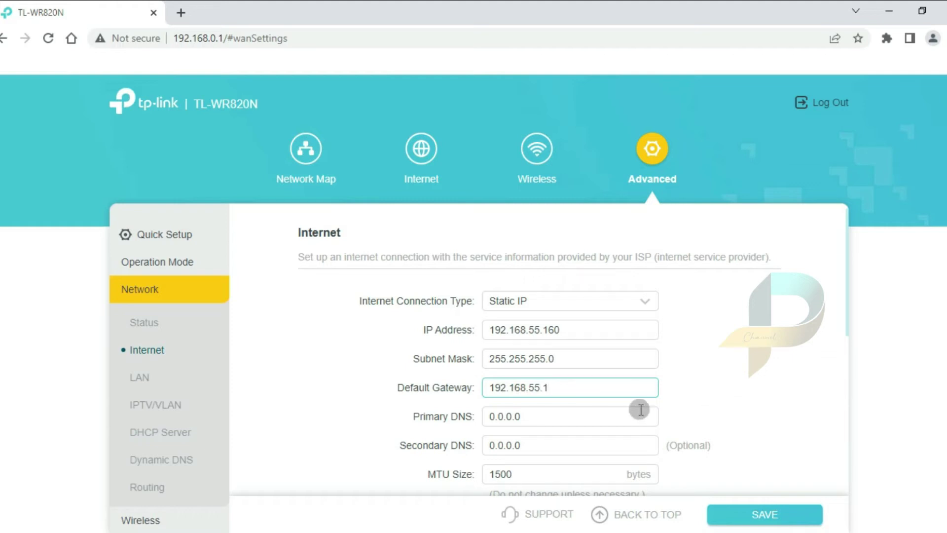
Set DNS servers 8.8.8.8 and 8.8.4.4 and save the static IP settings
drag(598, 417, 488, 420)
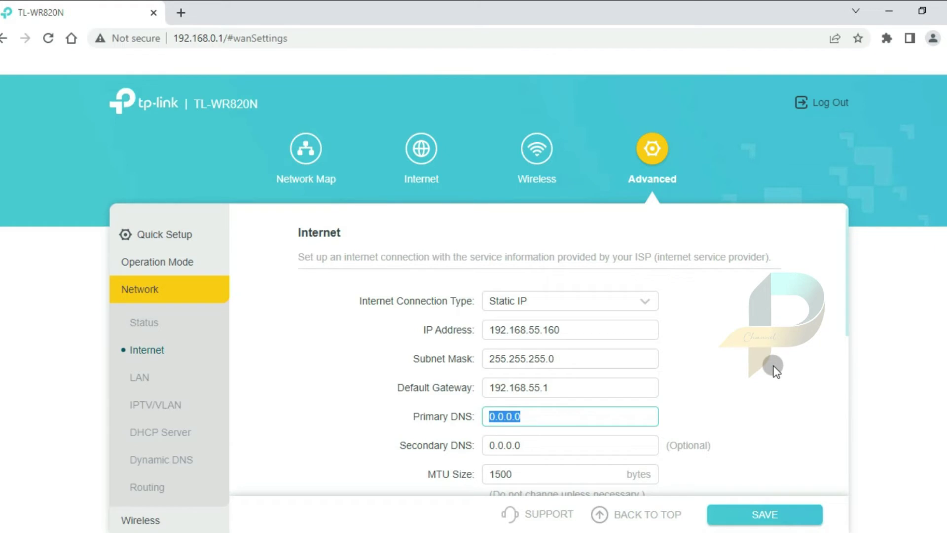
text(8.8.8.8)
drag(575, 444, 491, 449)
text(8)
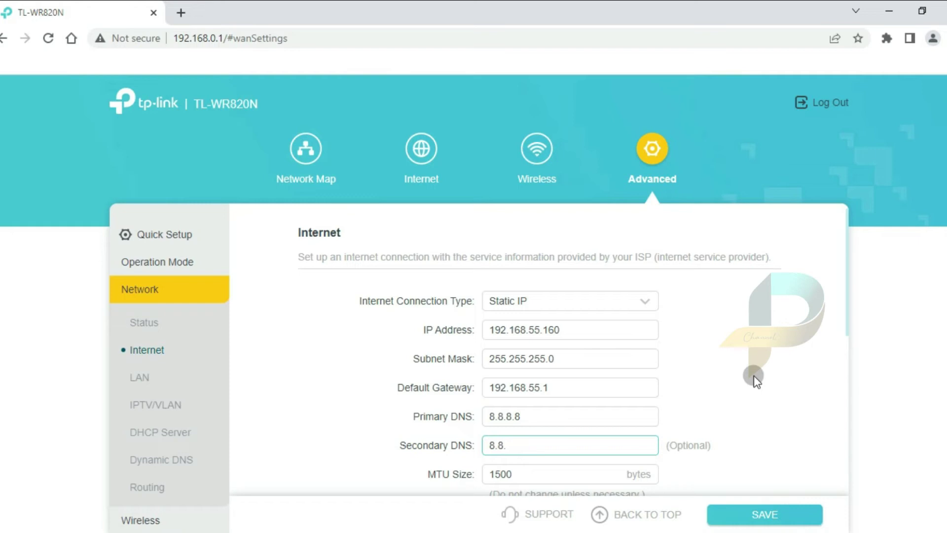
text(.8.4.4)
click(772, 507)
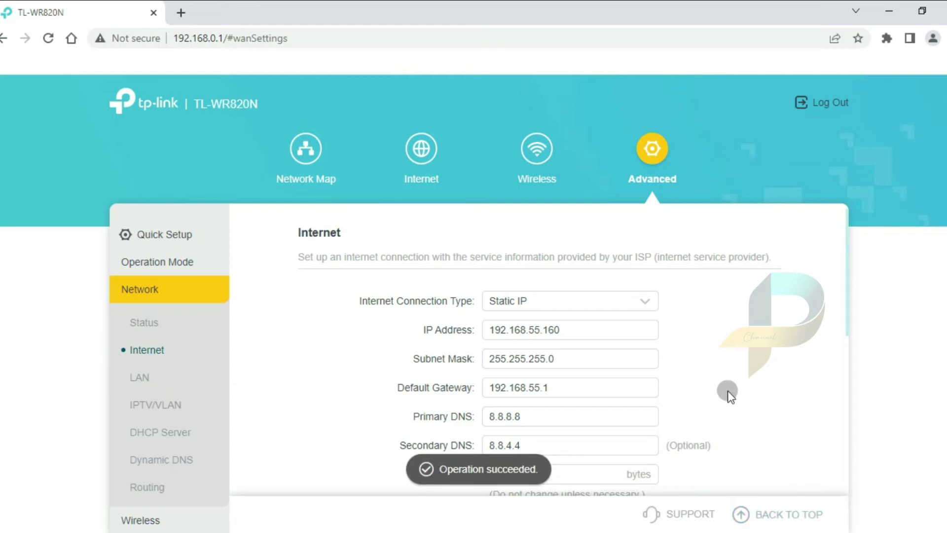
click(139, 379)
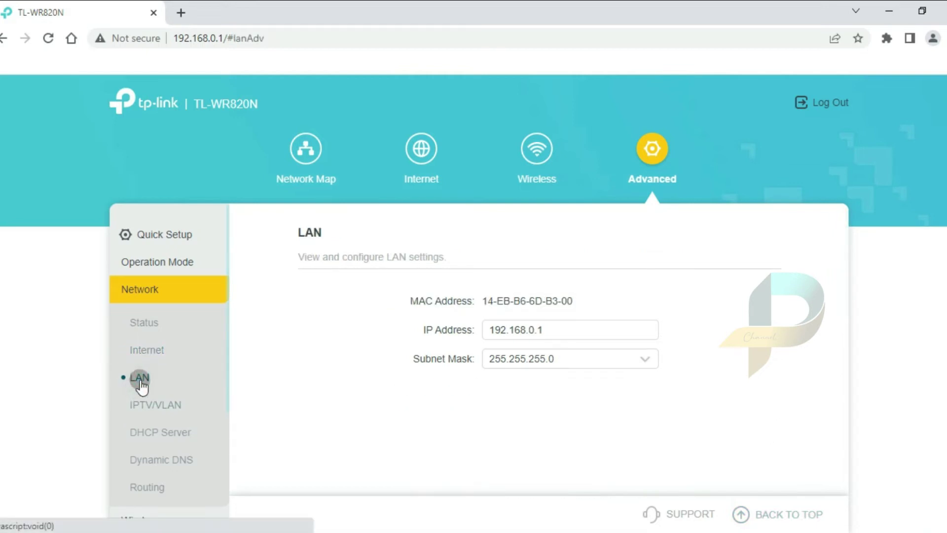
Check the router's LAN IP 192.168.0.1, then go to Network > IPTV/VLAN
click(483, 298)
click(493, 327)
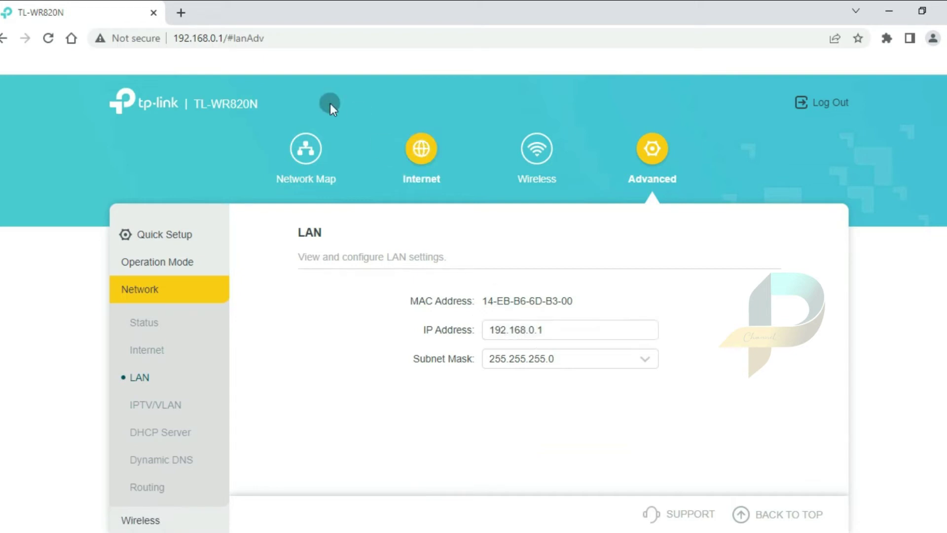
click(186, 42)
drag(186, 42, 224, 48)
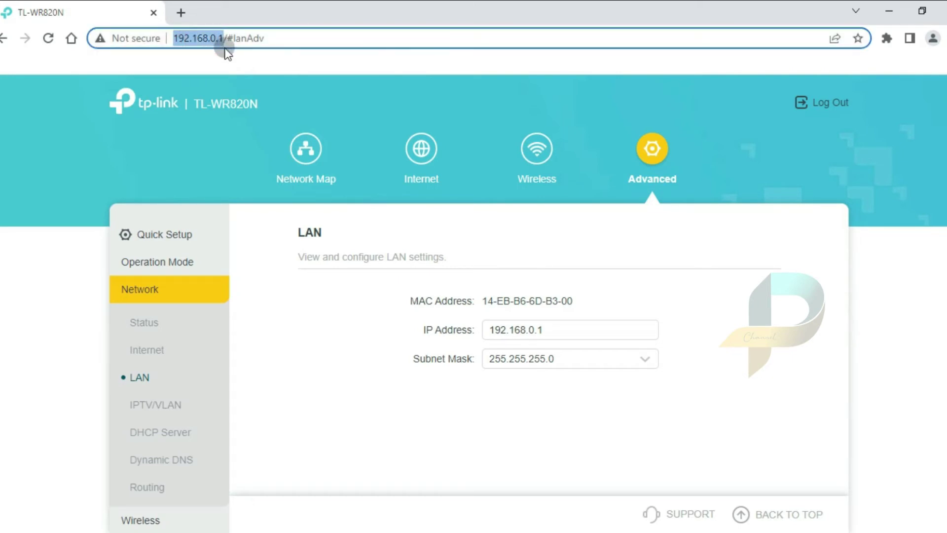
click(596, 398)
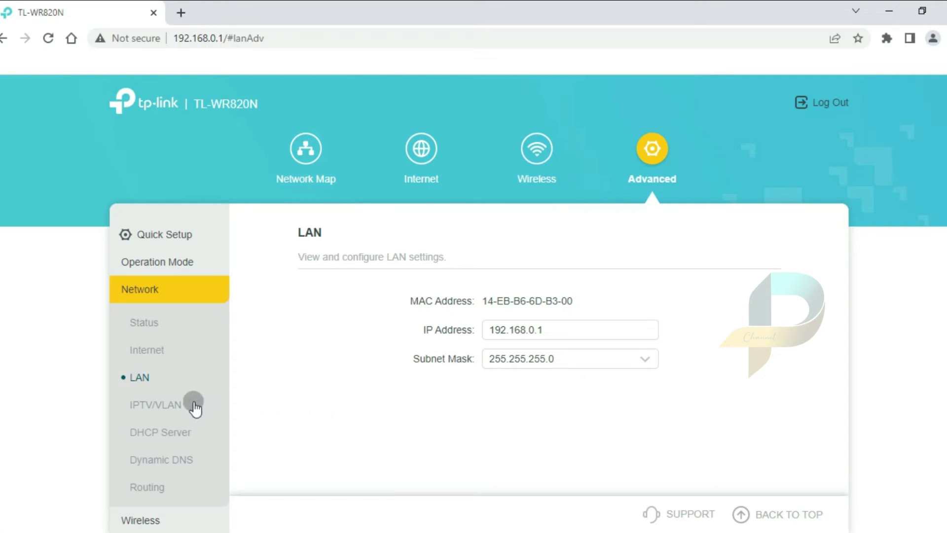
click(171, 405)
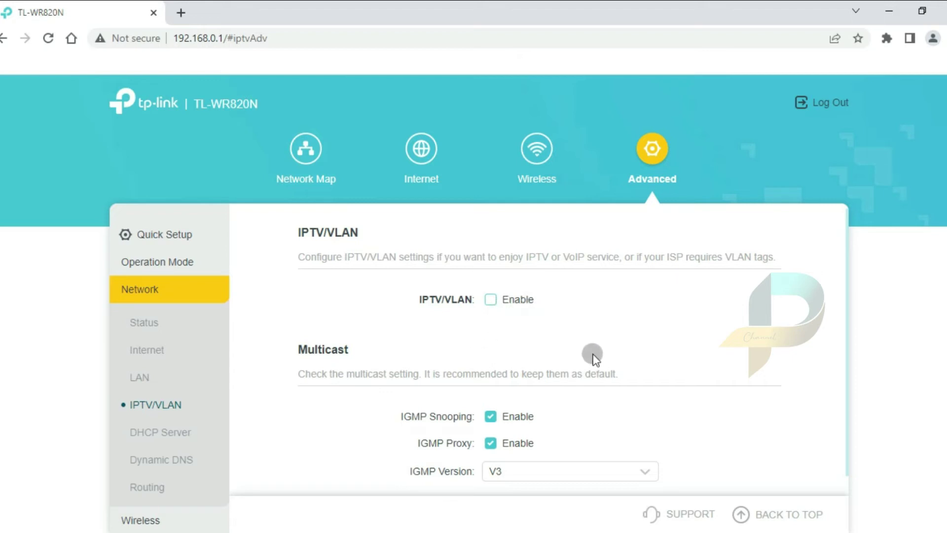
Turn on IPTV/VLAN, set its mode to Bridge, and save the settings
click(492, 301)
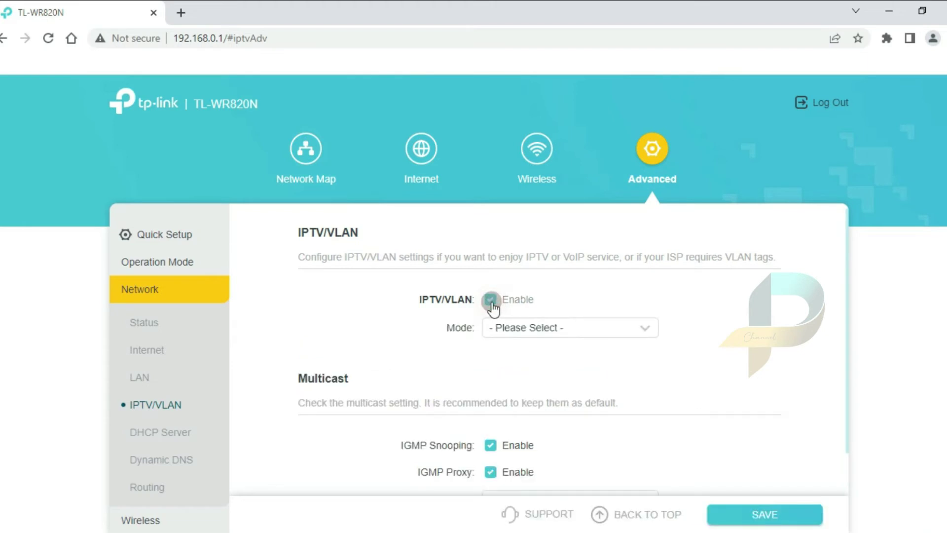
click(516, 327)
scroll(533, 439, down, 3)
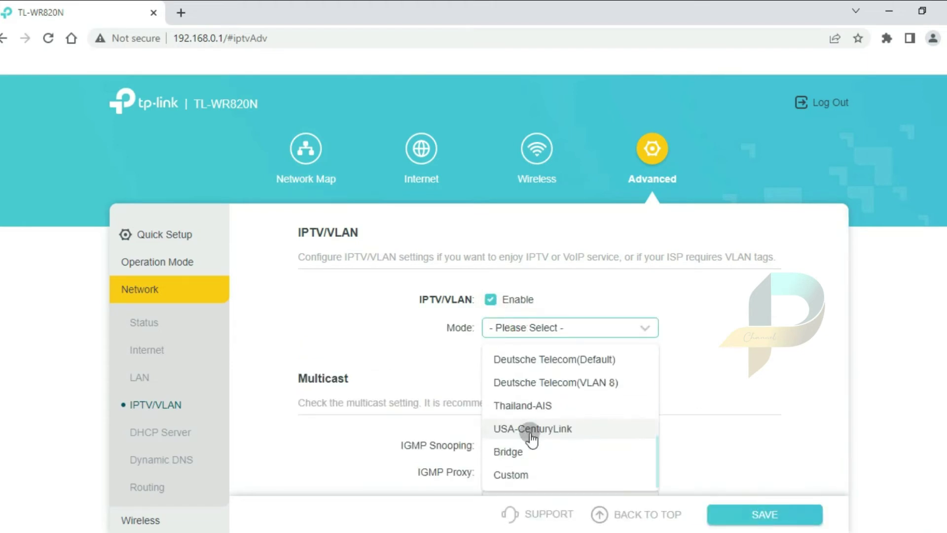
click(523, 454)
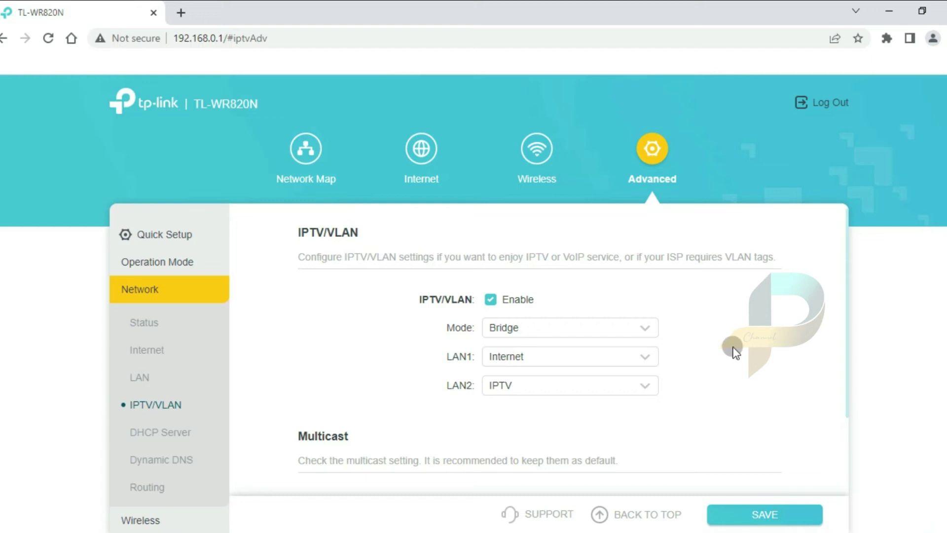
click(761, 517)
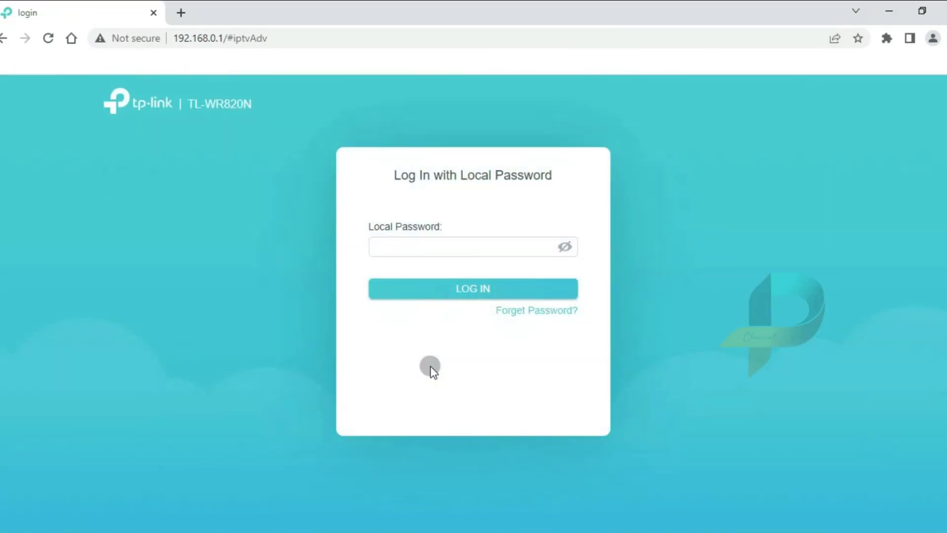
Log back in to the TL-WR820N with the local password and expand the Wireless settings group
click(417, 242)
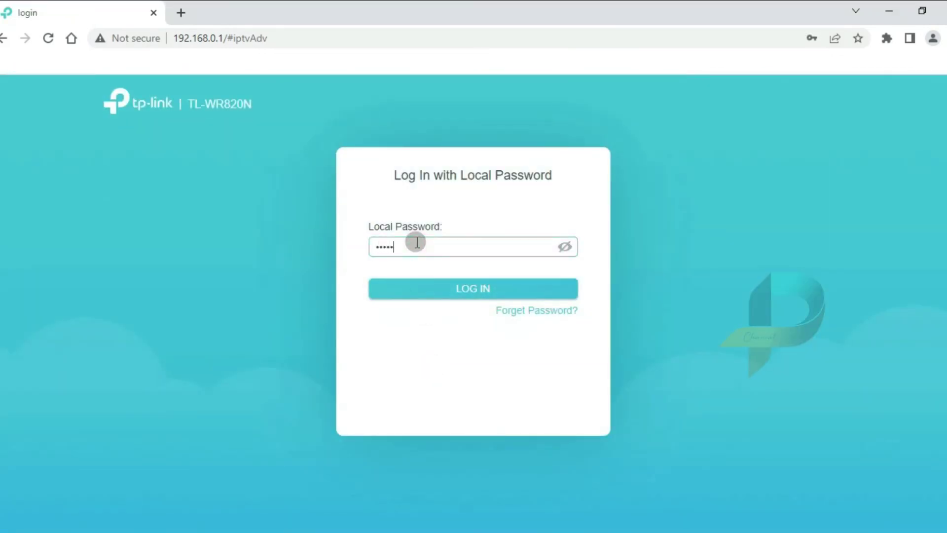
click(465, 296)
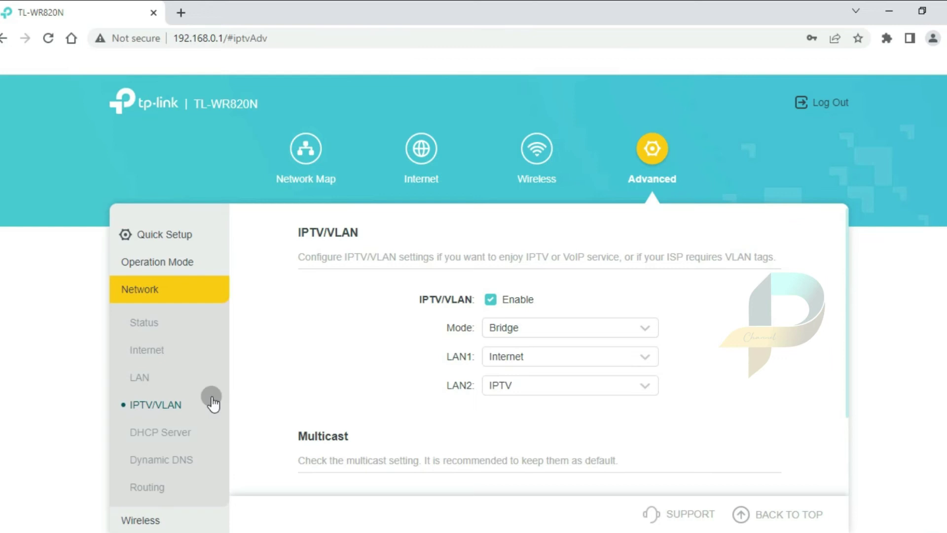
scroll(169, 367, down, 2)
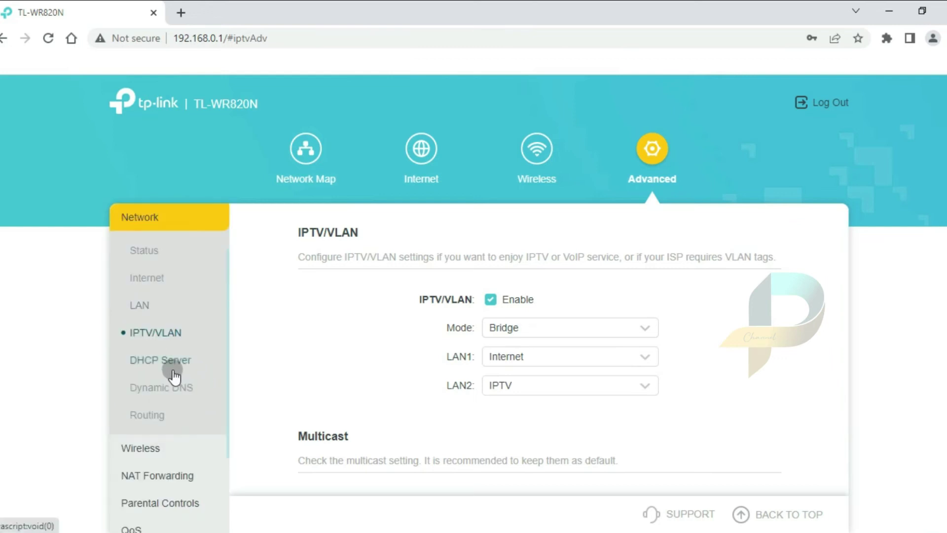
click(133, 448)
click(187, 277)
Rename the 2.4GHz network SSID to 'Pusat Tutorial' and enter a new Wi-Fi password
click(166, 280)
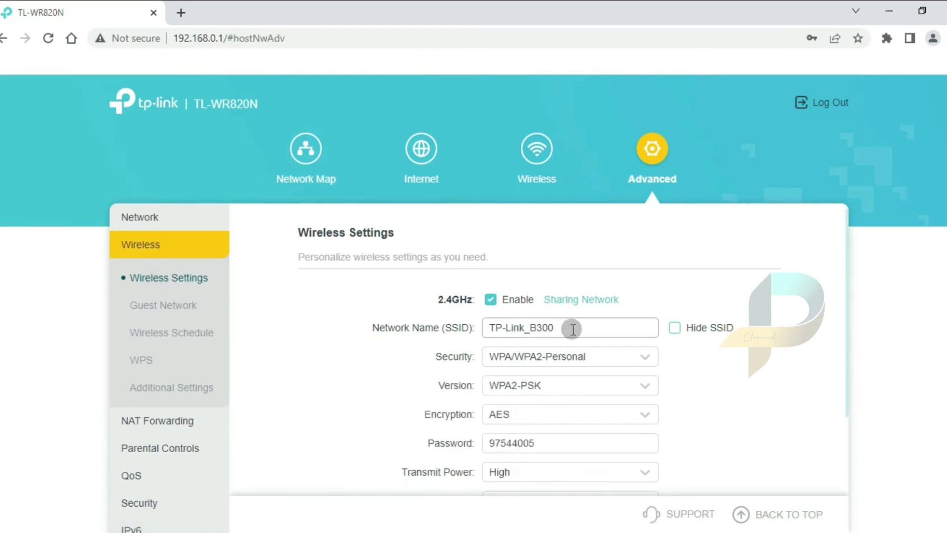
drag(571, 330, 471, 329)
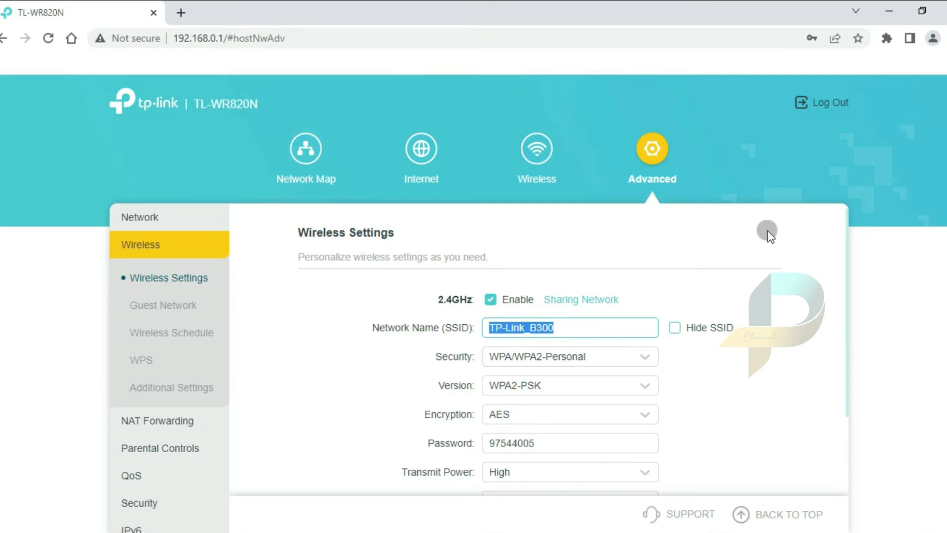
text(Pusat Tutorial)
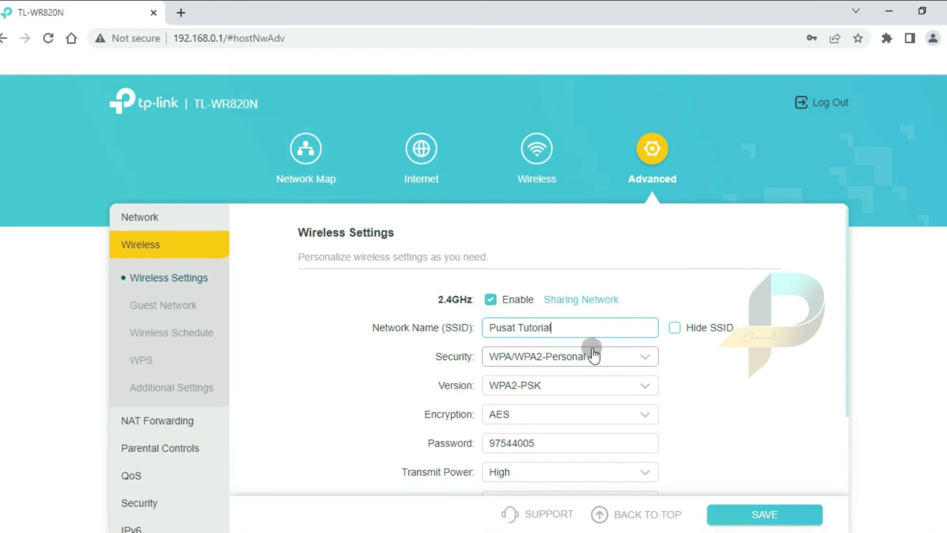
drag(537, 443, 471, 446)
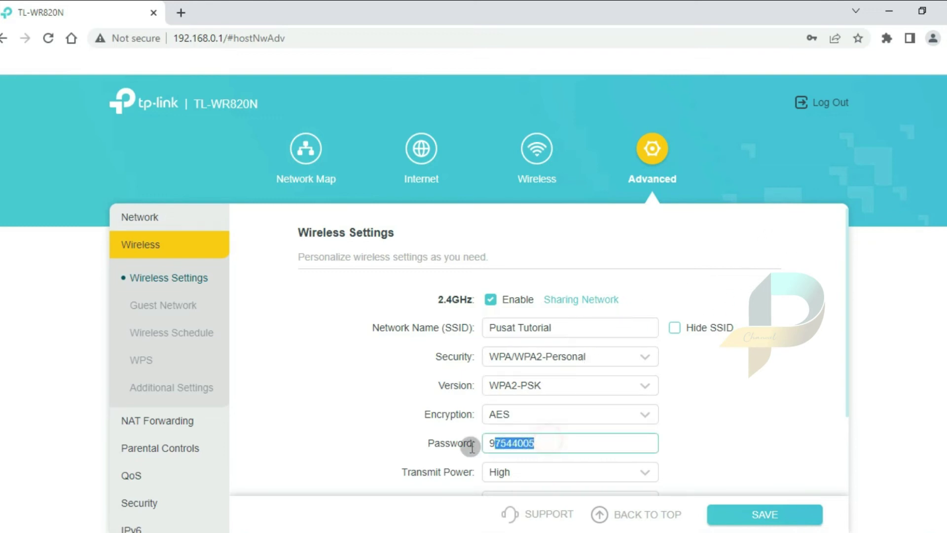
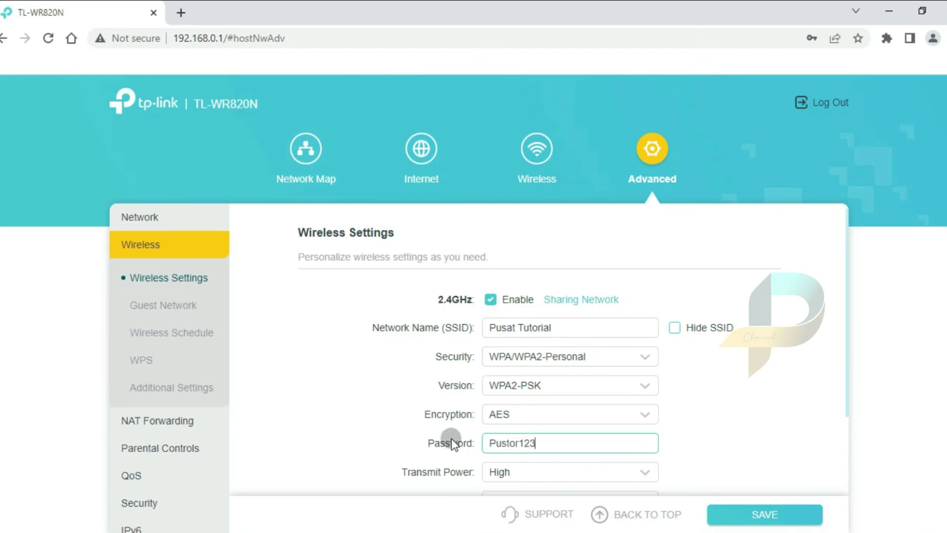
Set channel width to 20 MHz, keep the channel on Auto, and save the wireless settings
scroll(690, 404, down, 2)
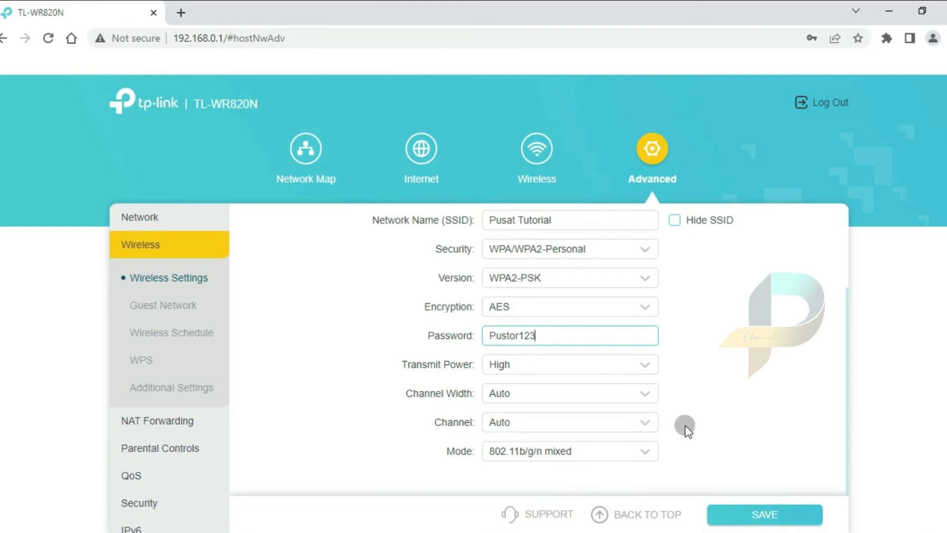
click(503, 394)
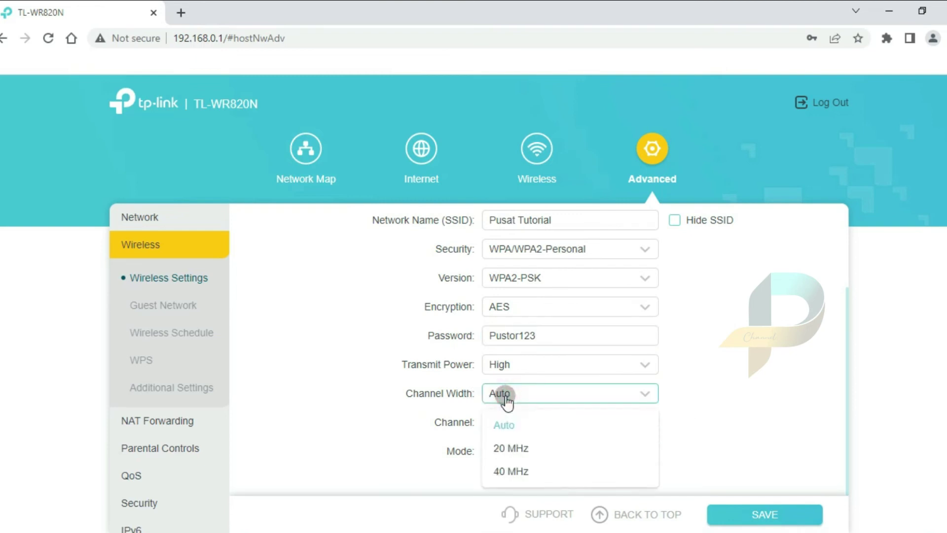
click(515, 449)
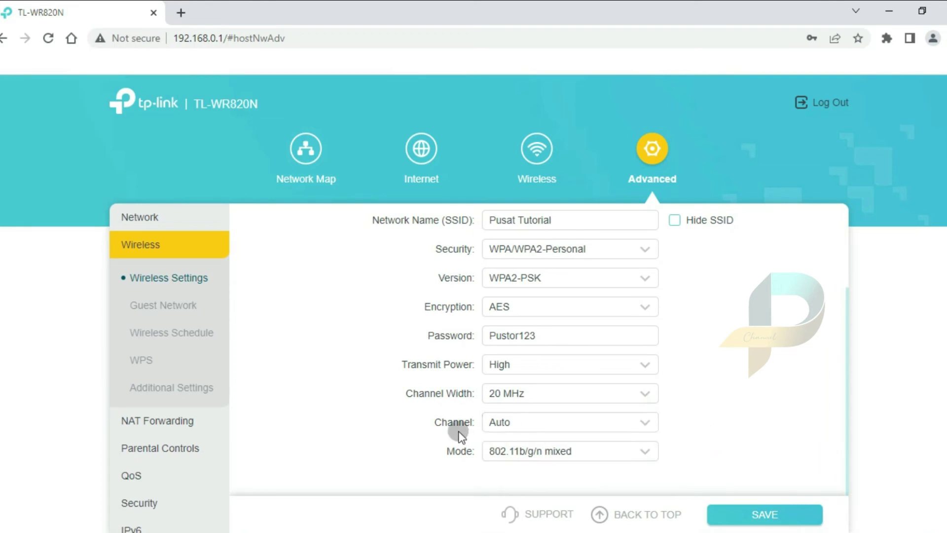
click(538, 422)
scroll(542, 345, down, 4)
scroll(537, 382, up, 3)
scroll(536, 382, up, 2)
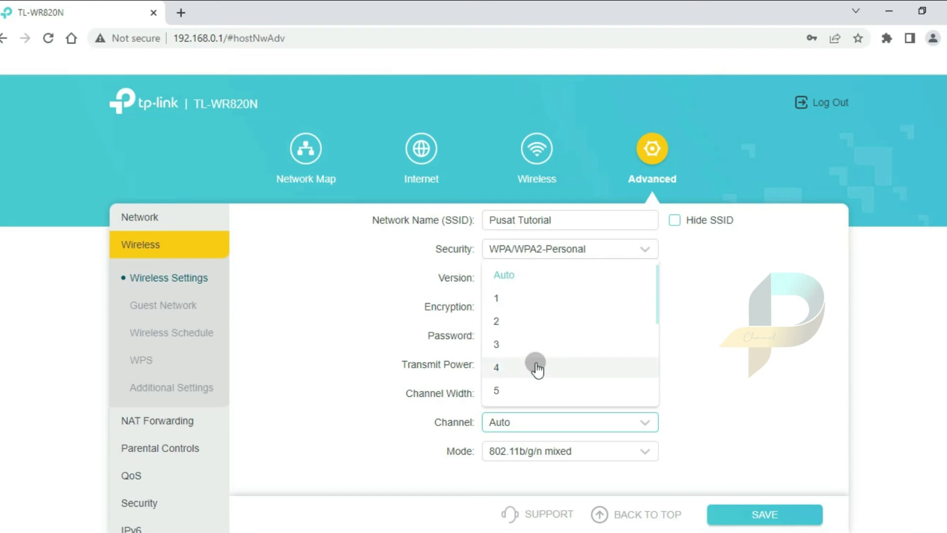
click(552, 276)
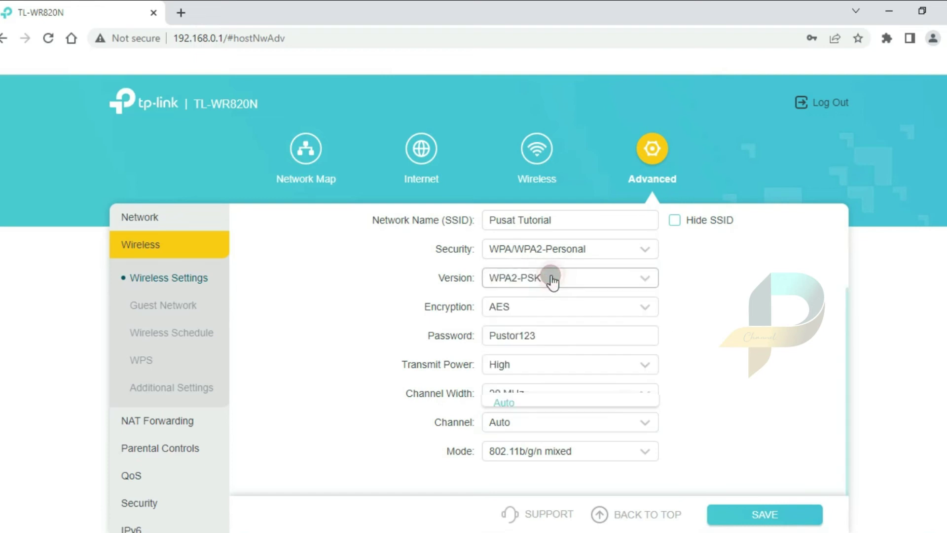
click(760, 515)
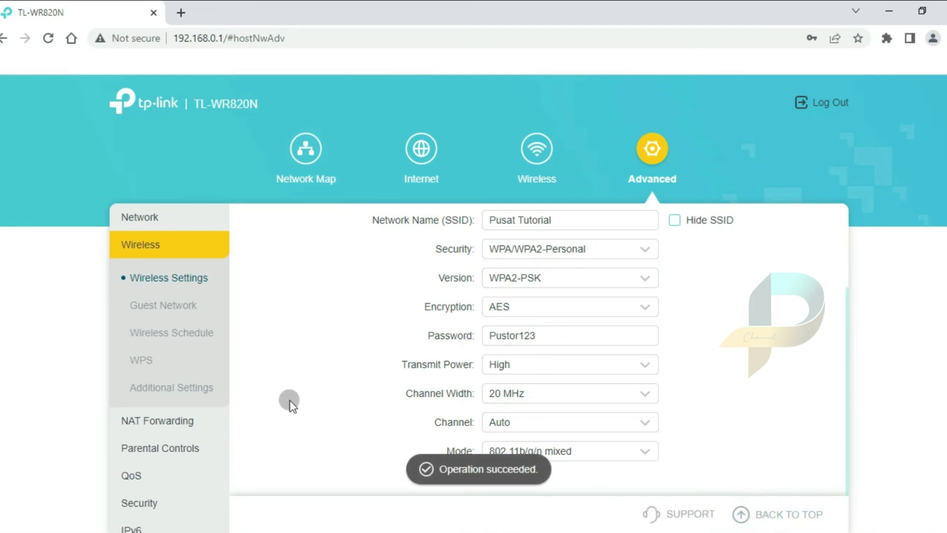
scroll(125, 388, down, 2)
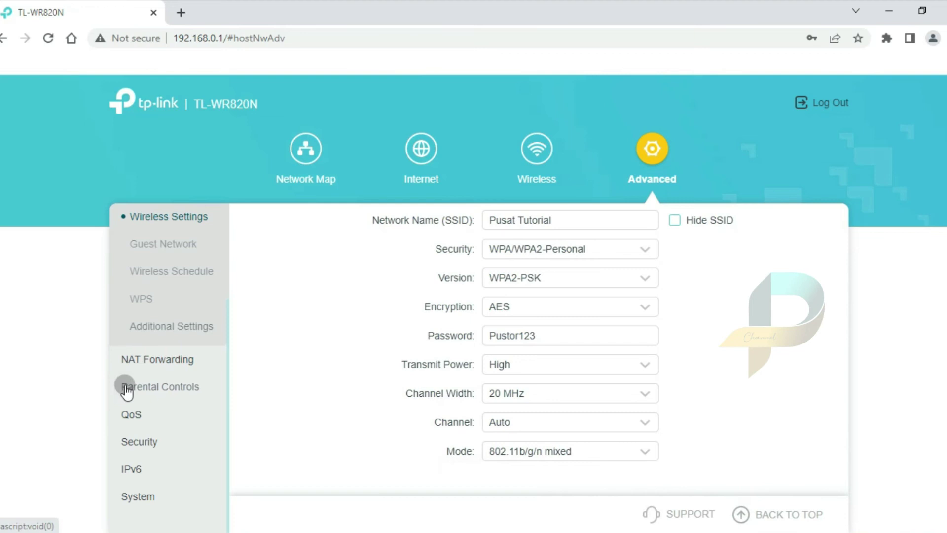
Go to the System group's Administration settings
click(134, 496)
scroll(139, 498, down, 2)
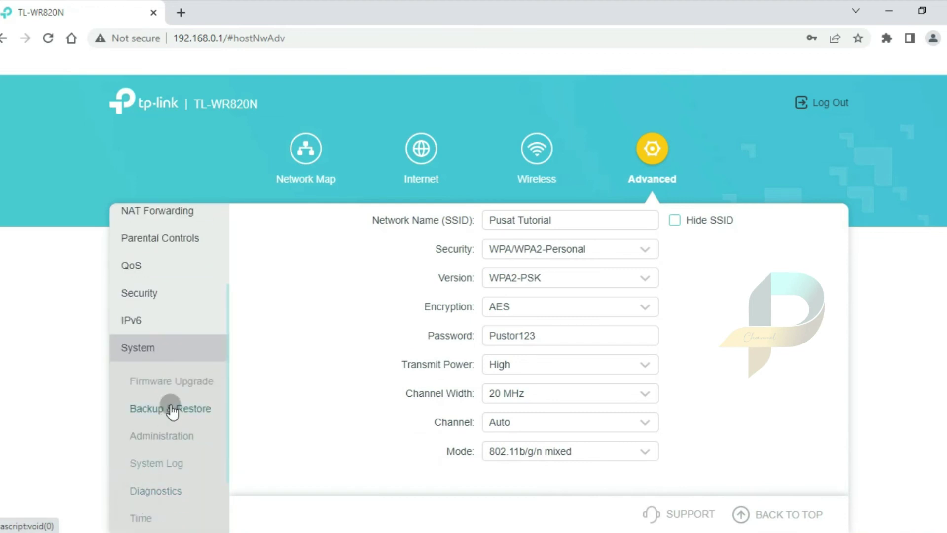
click(155, 439)
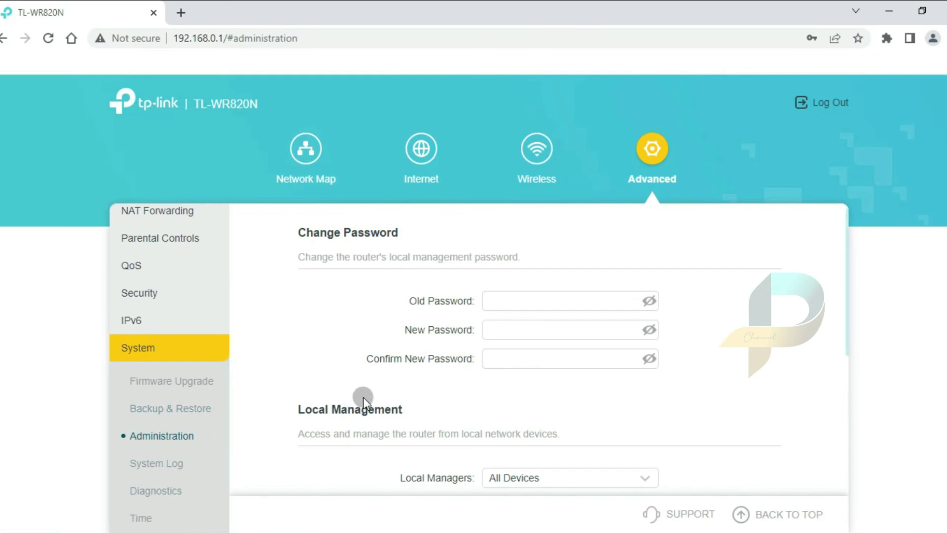
scroll(364, 397, down, 5)
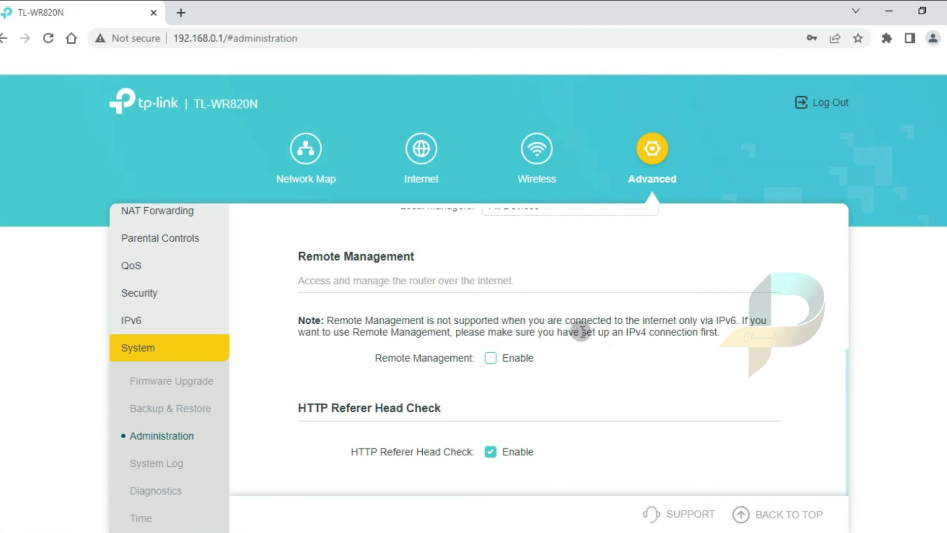
Enable remote management on HTTP port 80 instead of 8888, save, and view the Network Map
click(491, 360)
drag(523, 386, 485, 385)
text(80)
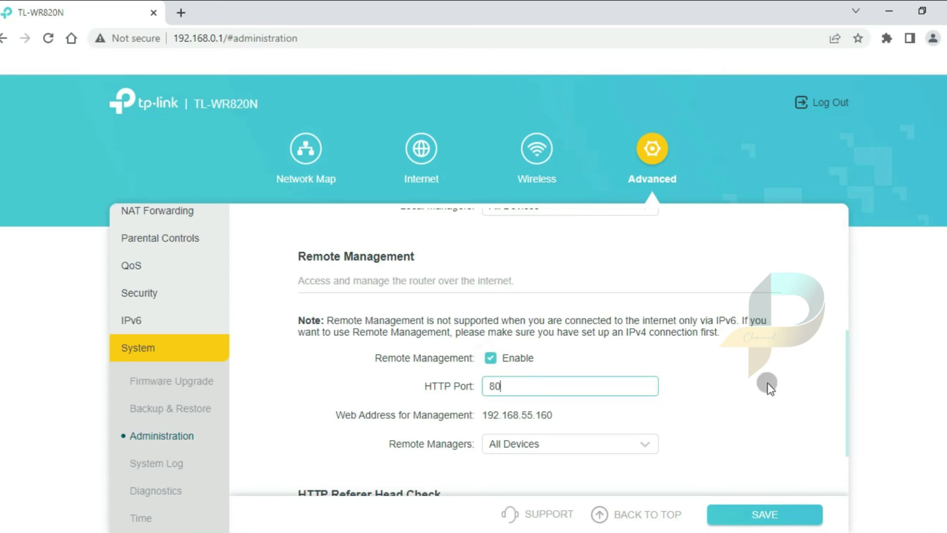
scroll(738, 409, down, 2)
click(754, 515)
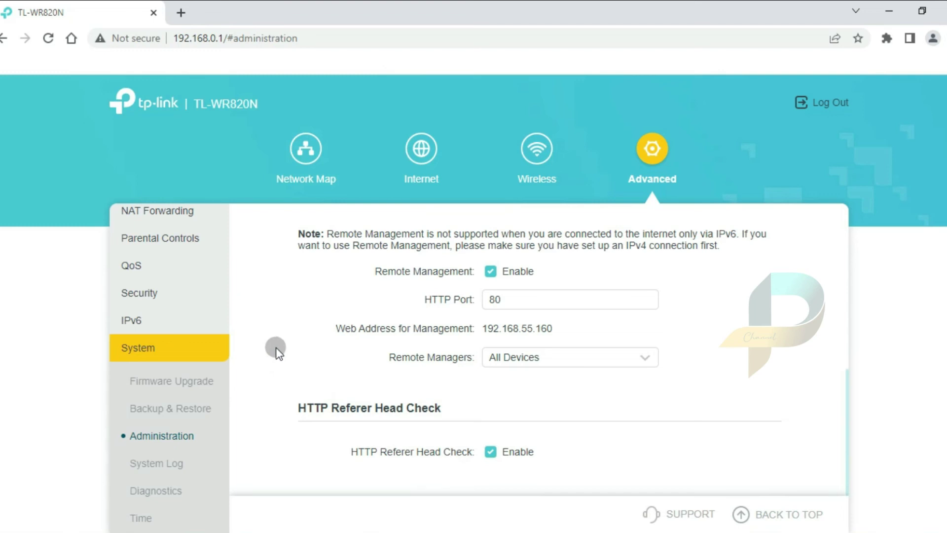
click(314, 164)
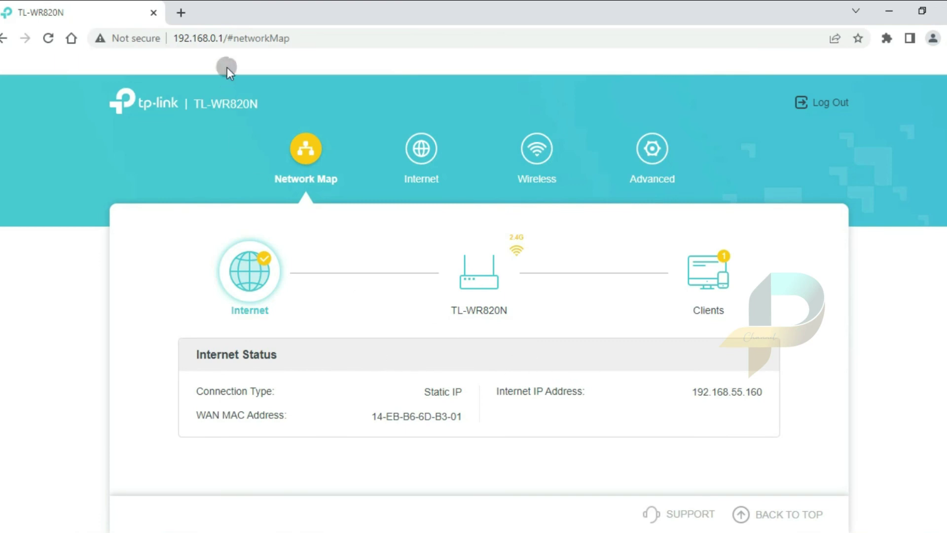
Search 'spedtest' in a new tab and run Google's speed test, showing about 17.2 Mbps download
click(183, 12)
text(s)
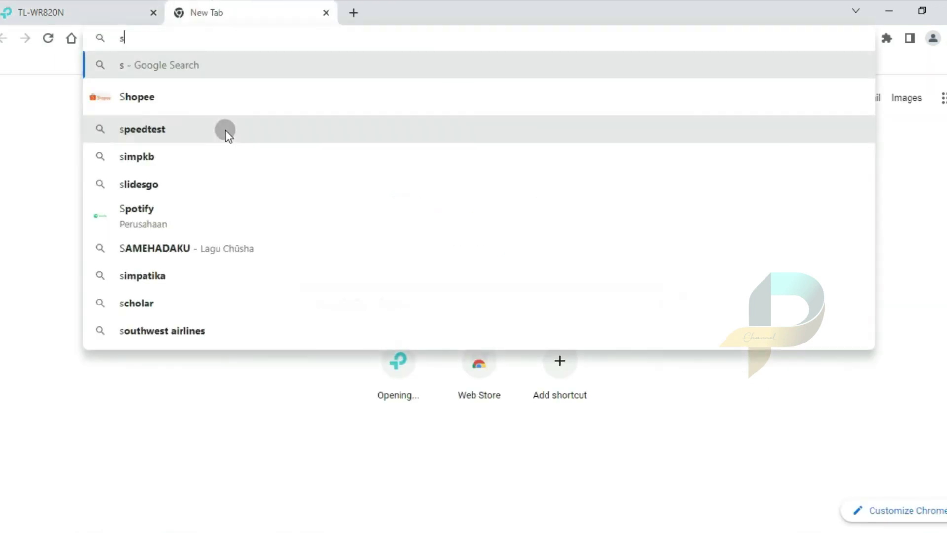
text(pedtest)
key(Return)
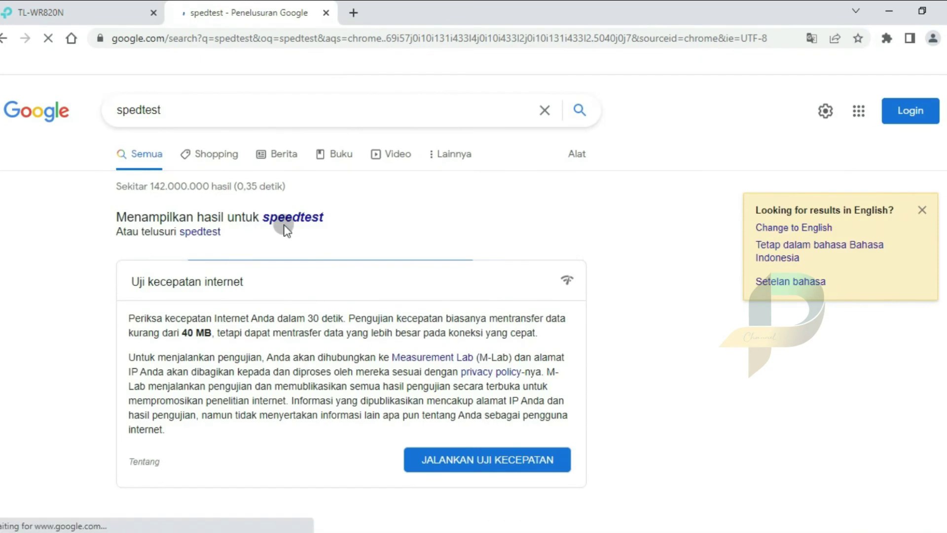
click(449, 457)
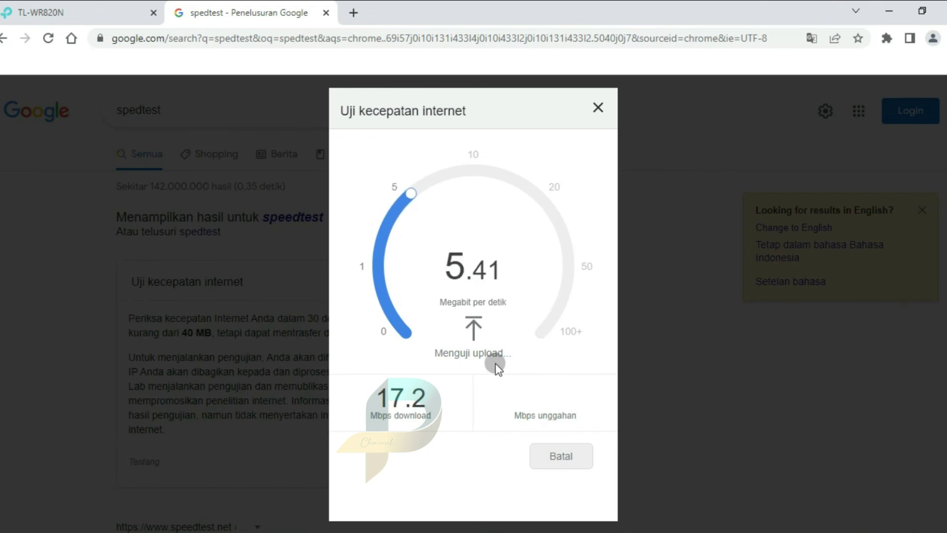
scroll(489, 397, down, 1)
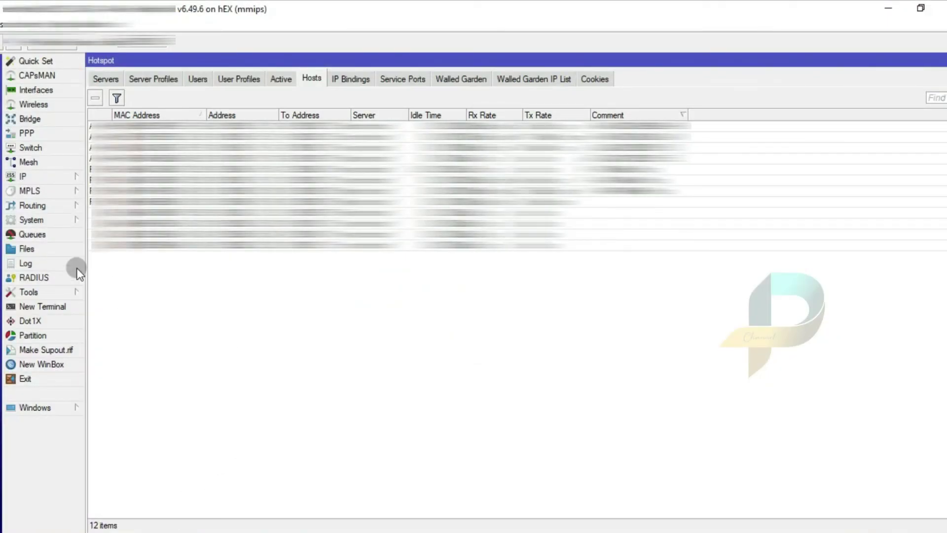
Create a new simple queue named PUSAT TUTORIAL targeting 192.168.55.160
click(31, 235)
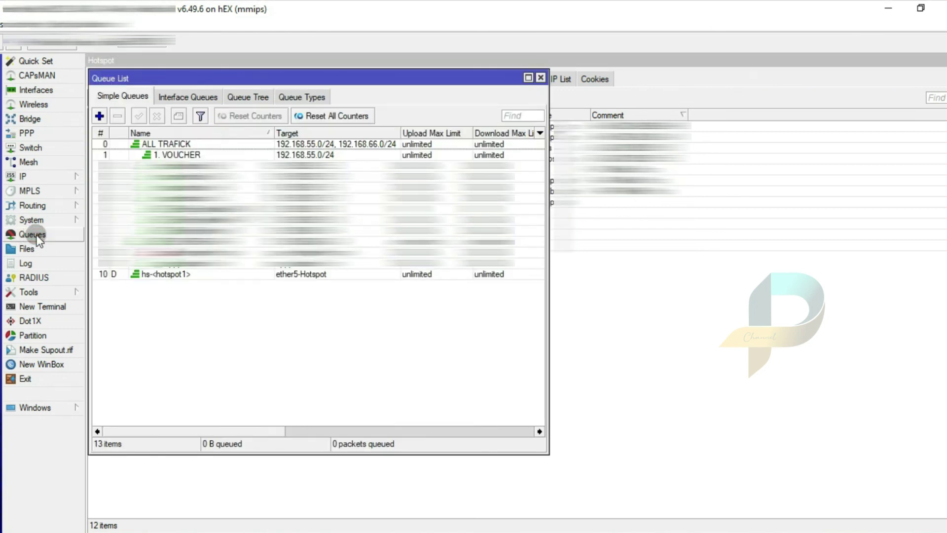
click(99, 116)
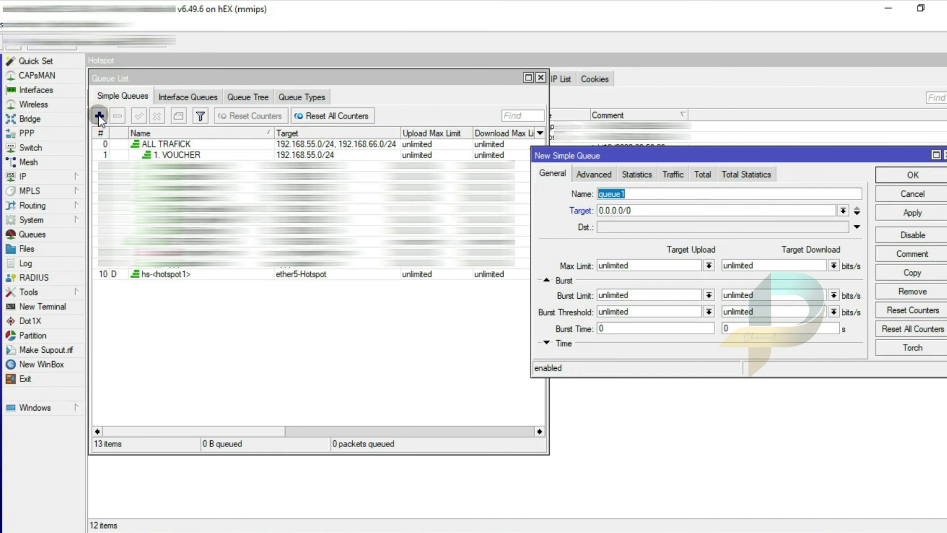
click(640, 193)
text(PUSAT )
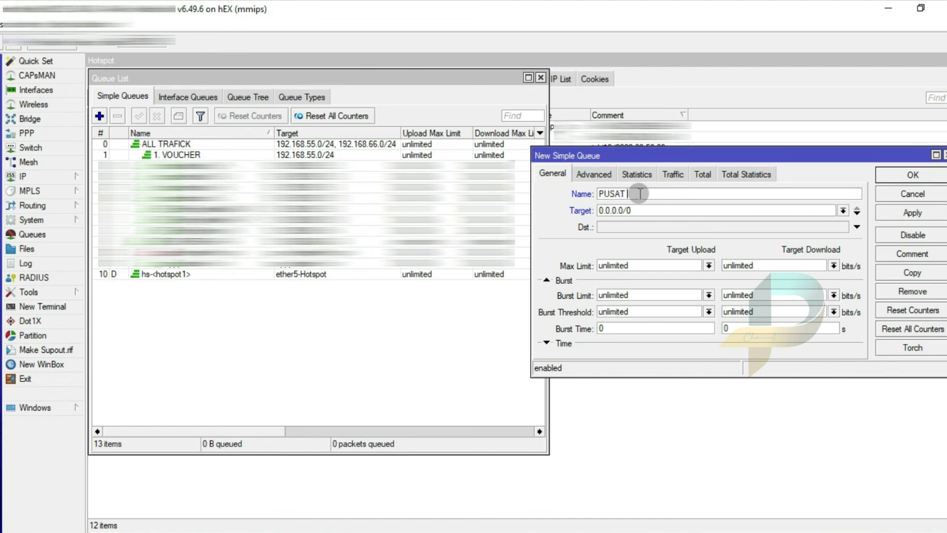
text(TUTORIAL)
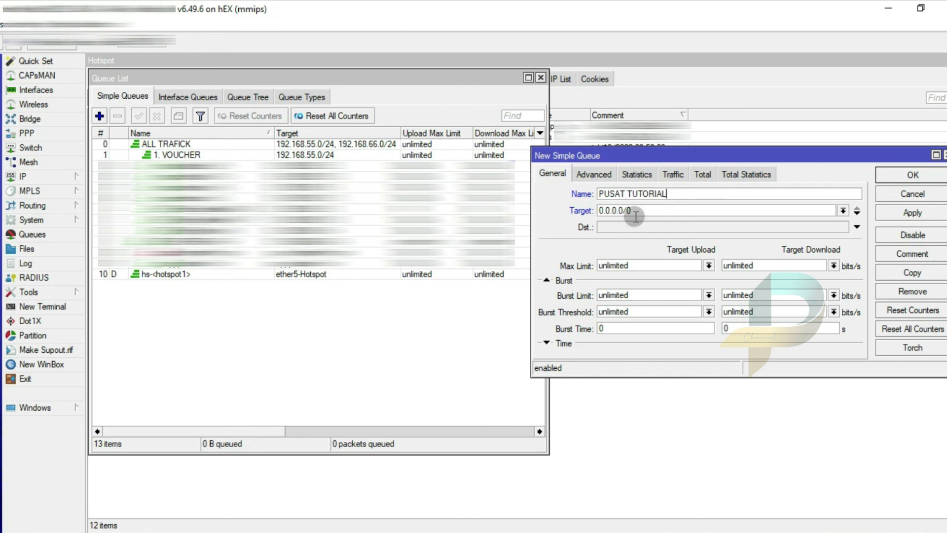
drag(637, 212, 591, 213)
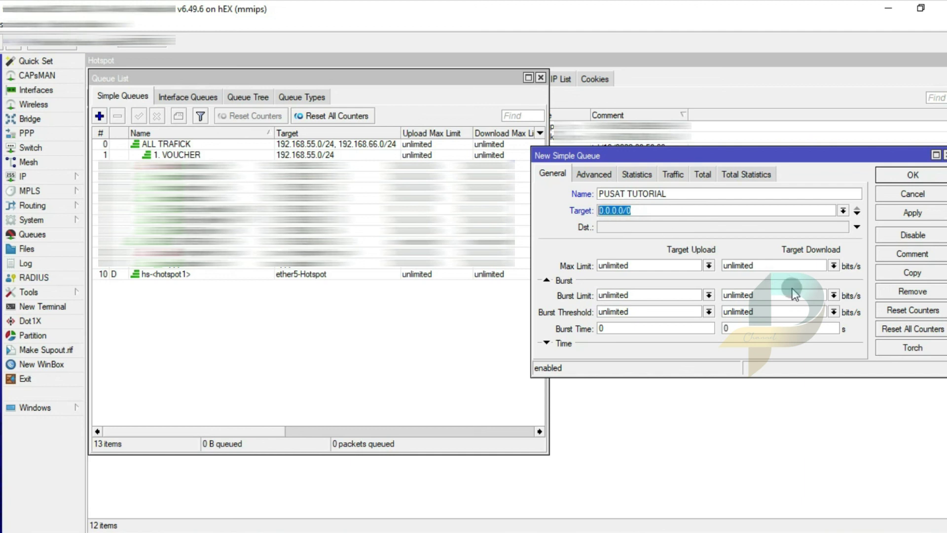
text(192.168.55.160)
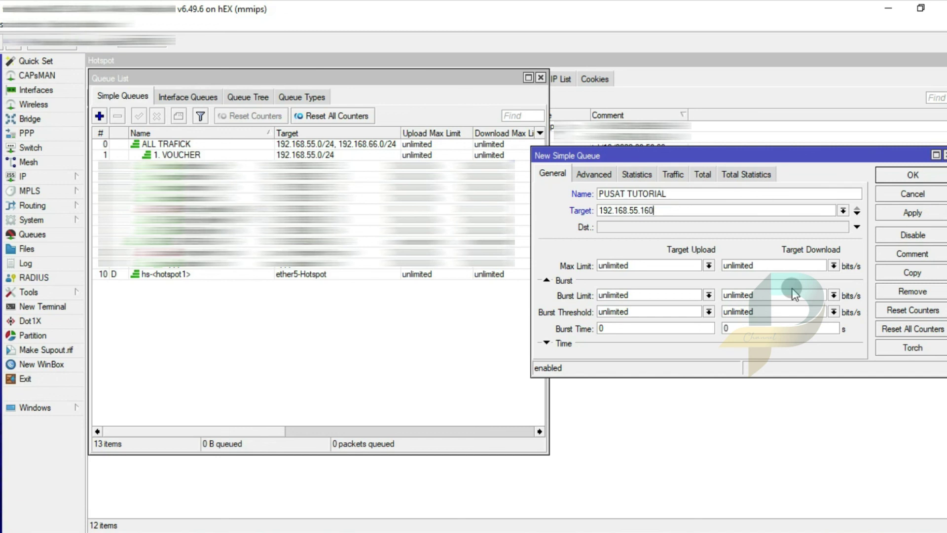
Set the queue's max limit to 1200k upload and 2400k download
click(662, 262)
drag(662, 262, 591, 268)
text(1200k)
key(Tab)
text(2400)
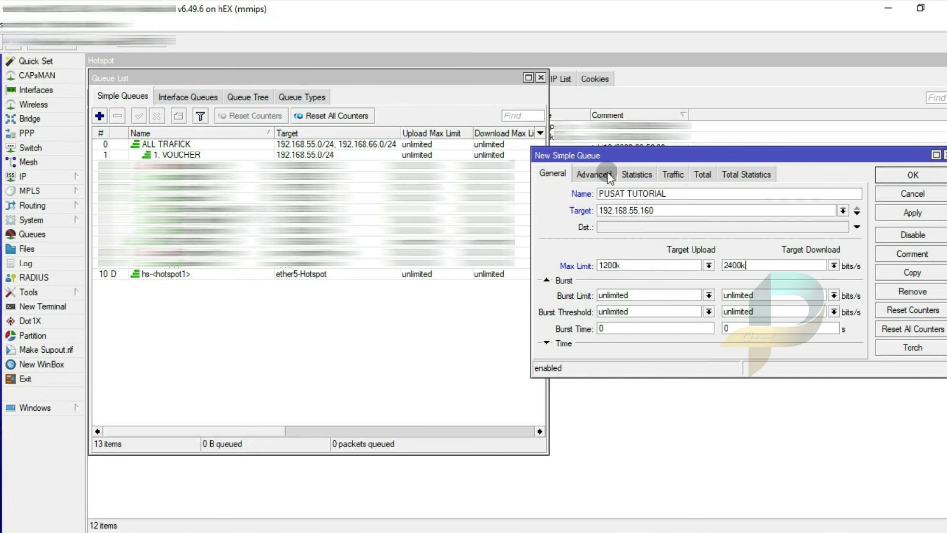
Make 1. VOUCHER the parent queue, apply and close, then rerun the browser speed test
click(594, 174)
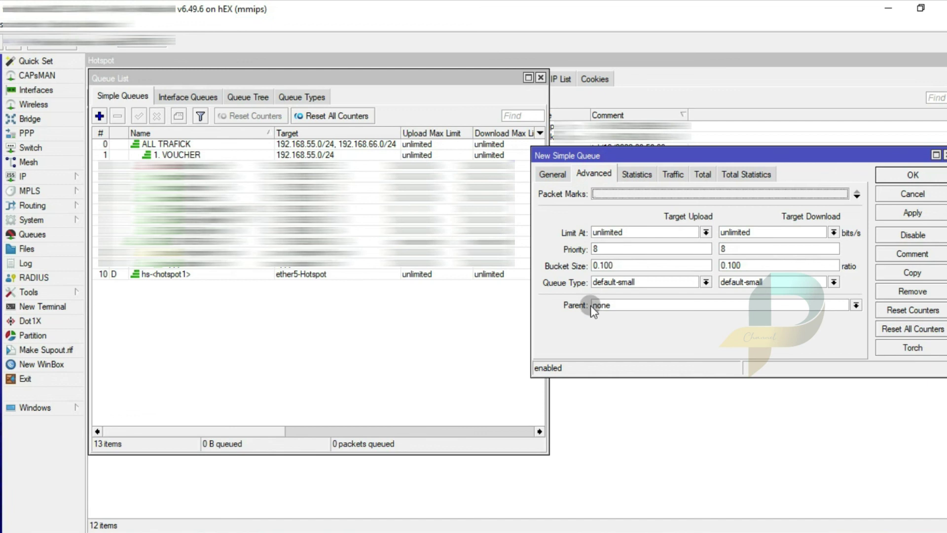
click(662, 305)
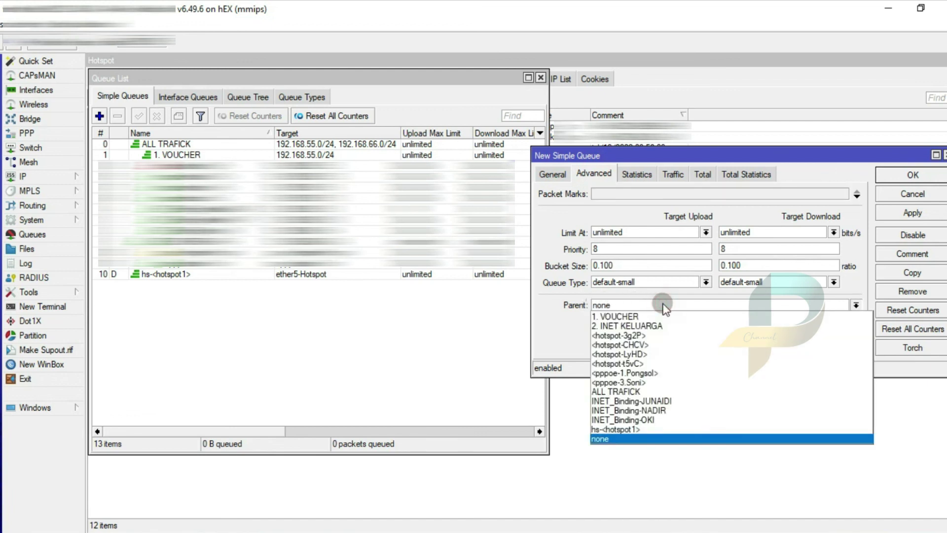
click(628, 316)
click(933, 213)
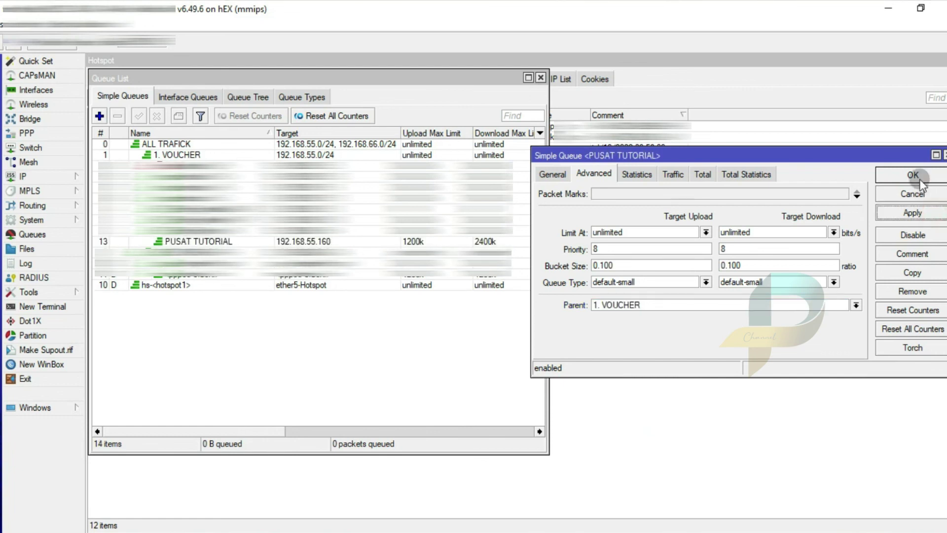
click(913, 175)
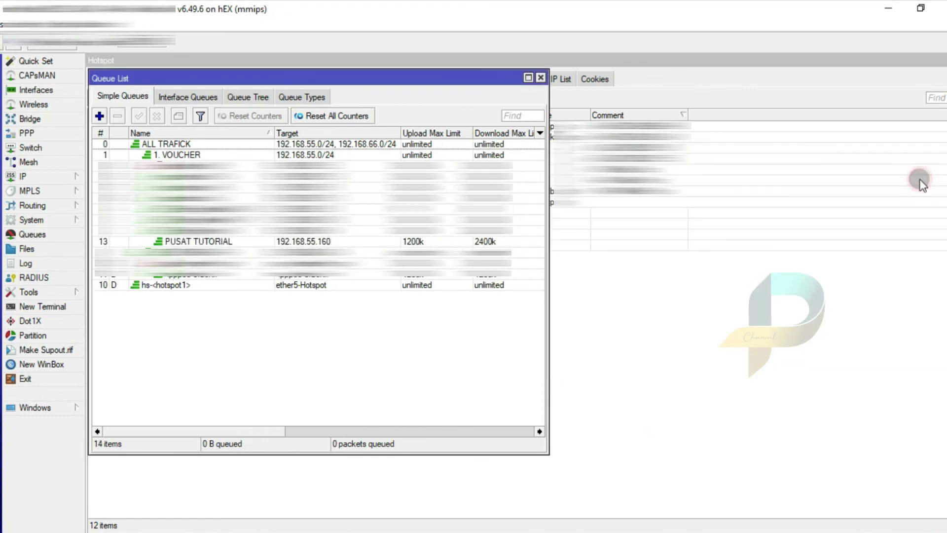
click(186, 241)
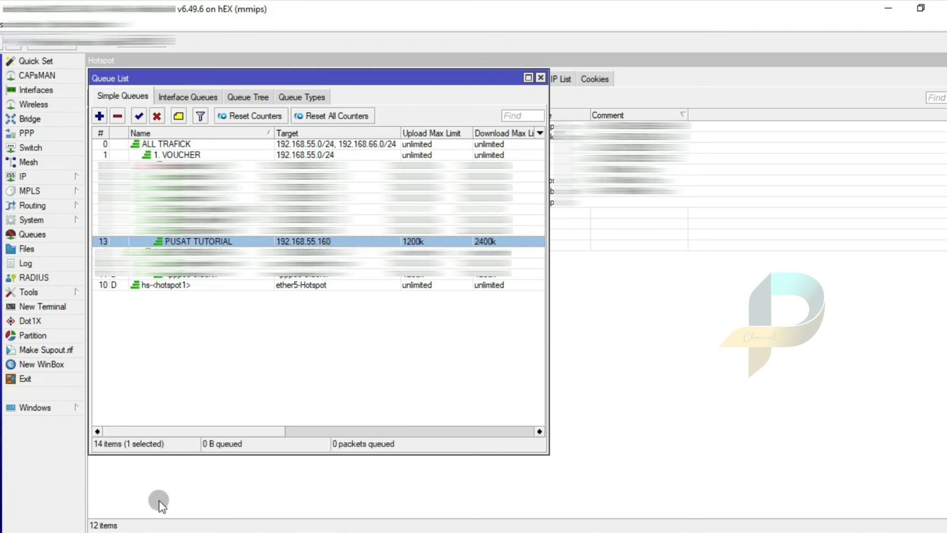
click(133, 493)
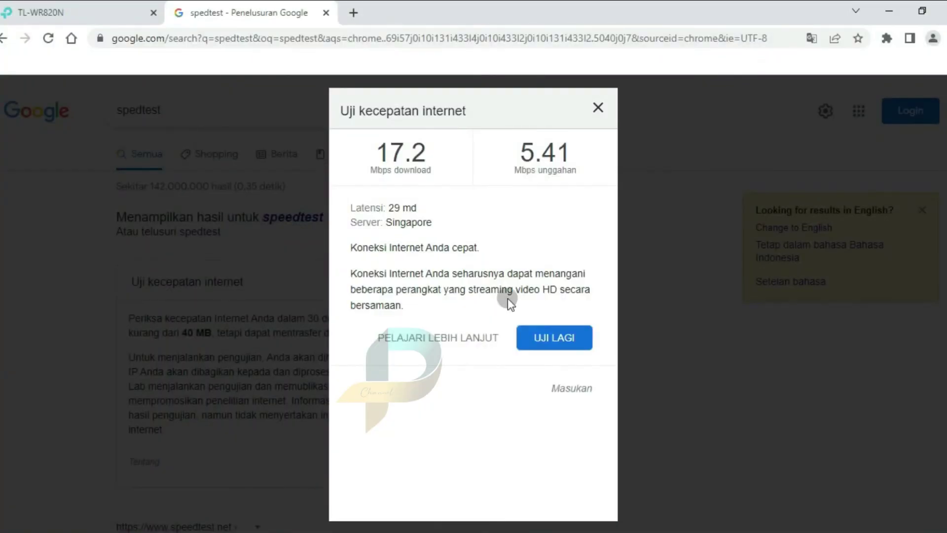
click(542, 340)
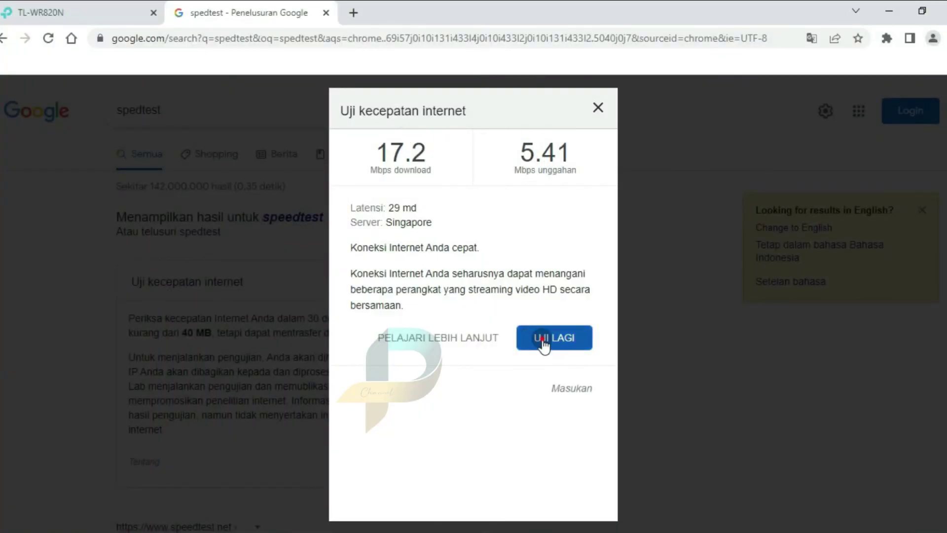